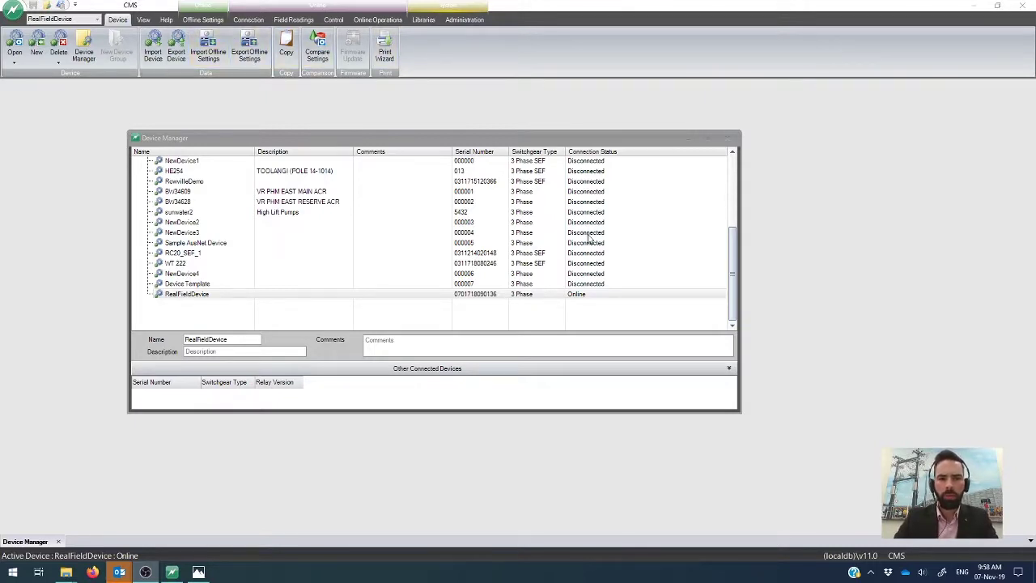
- Browse the device list, selecting Device Template, RealFieldDevice and NewDevice4
left_click(526, 294)
left_click(530, 284)
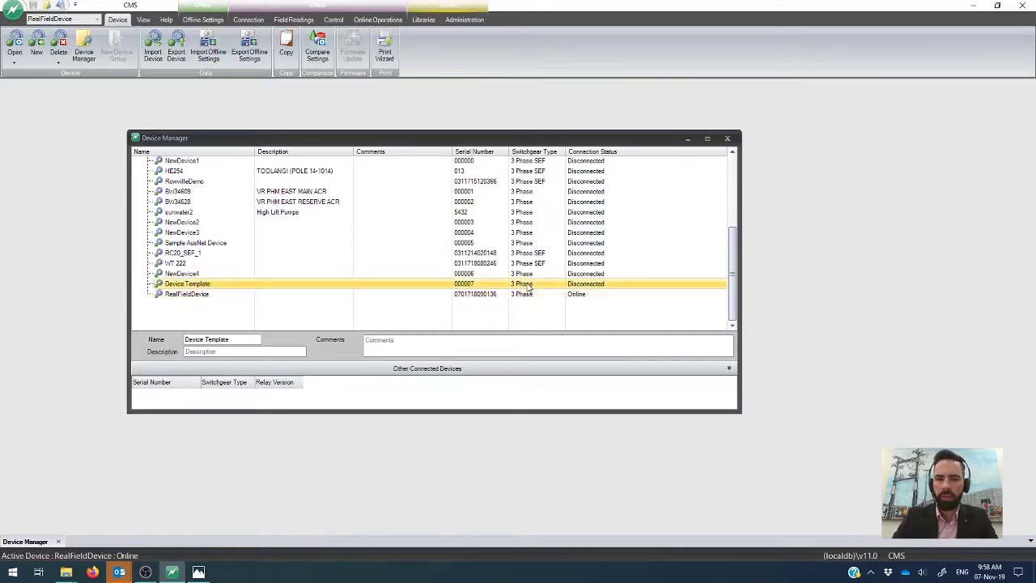
left_click(382, 294)
left_click(402, 276)
left_click(412, 296)
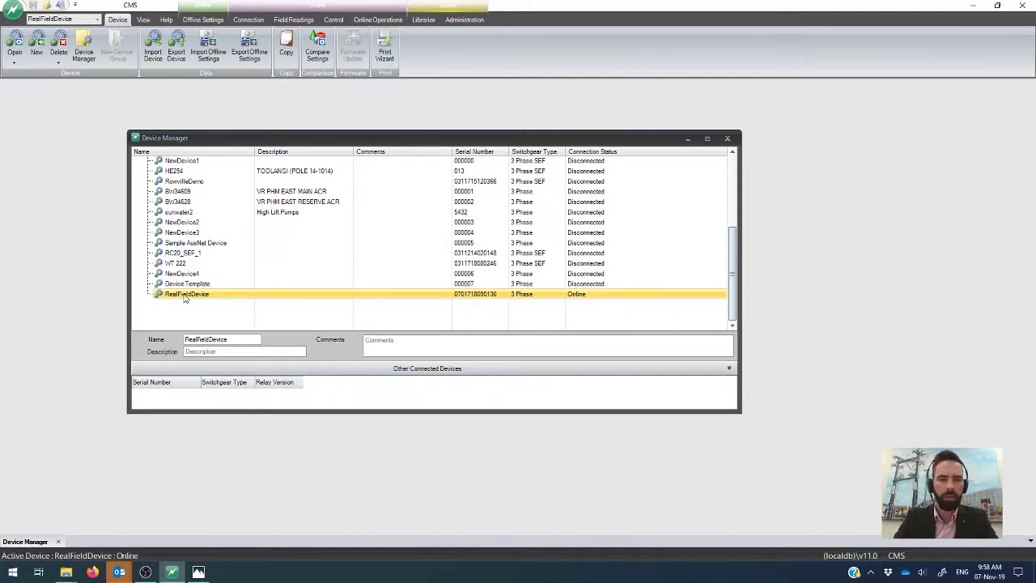
- Check RealFieldDevice's actions, select RC20_SEF_1, then show the CMS Workflow diagram in Photos
right_click(525, 293)
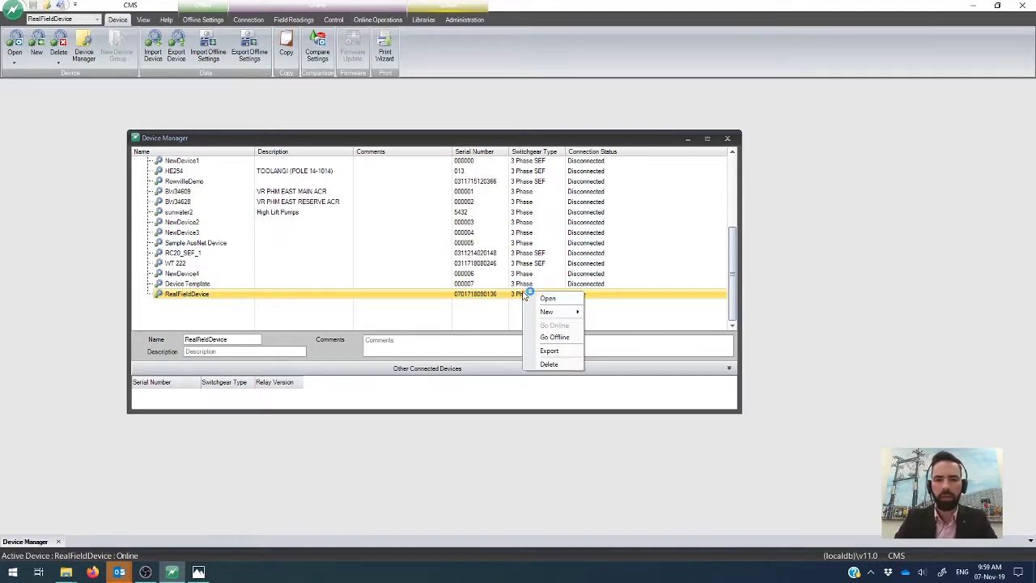
left_click(436, 296)
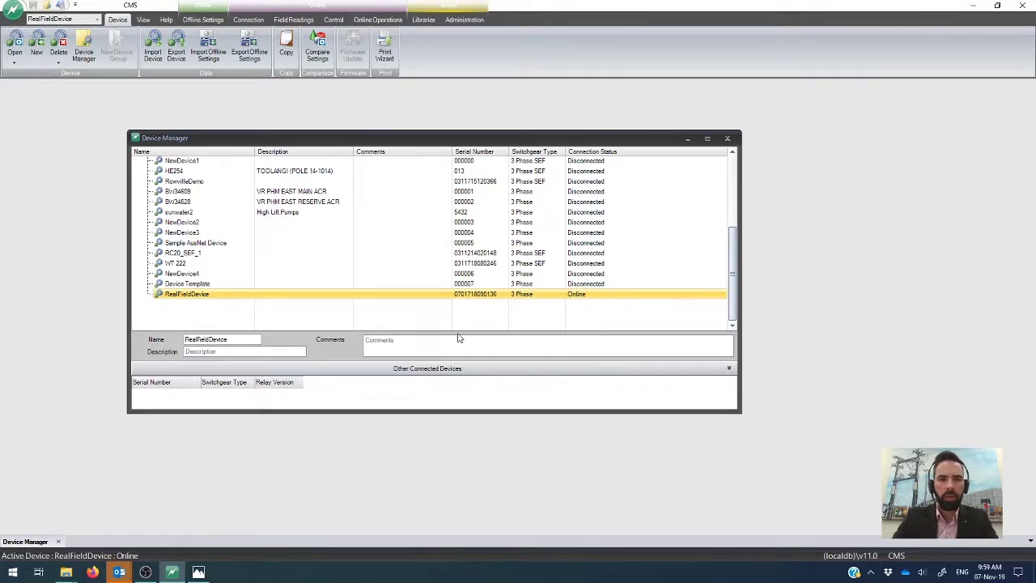
left_click(495, 254)
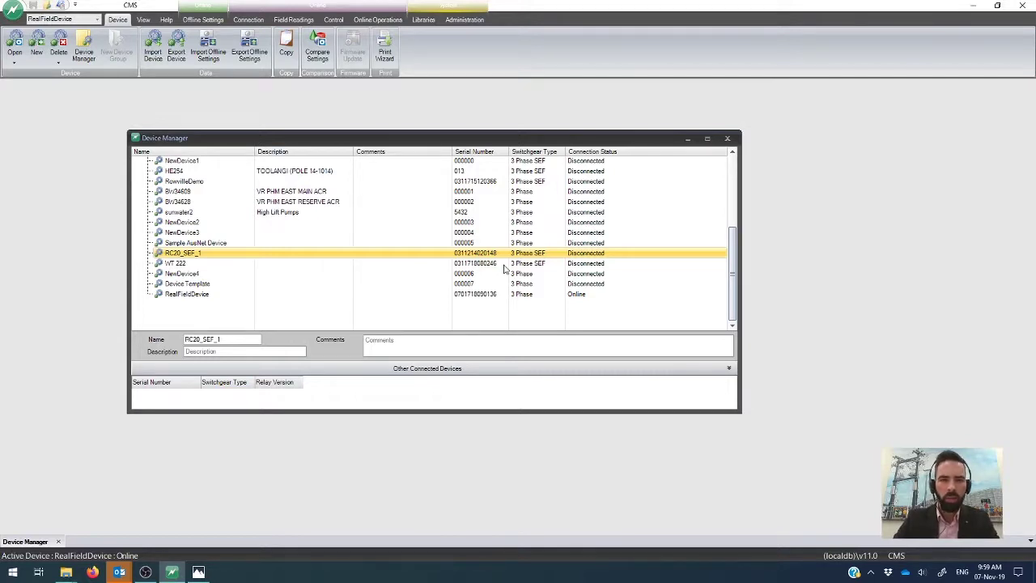
left_click(199, 572)
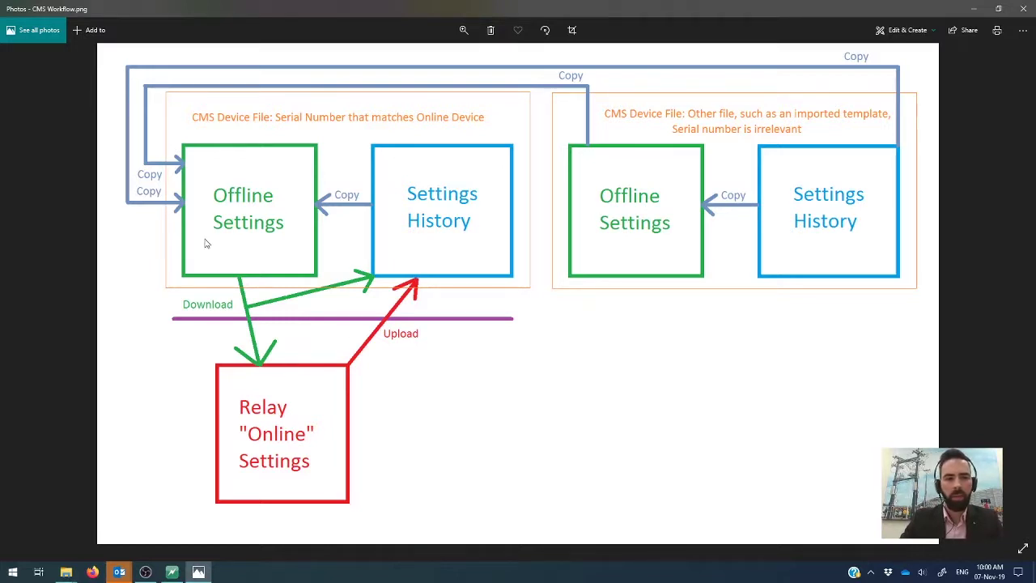
- Return to CMS and show the Offline Settings options for Groups 1–4, System, IO, Logic and COMMS
left_click(171, 572)
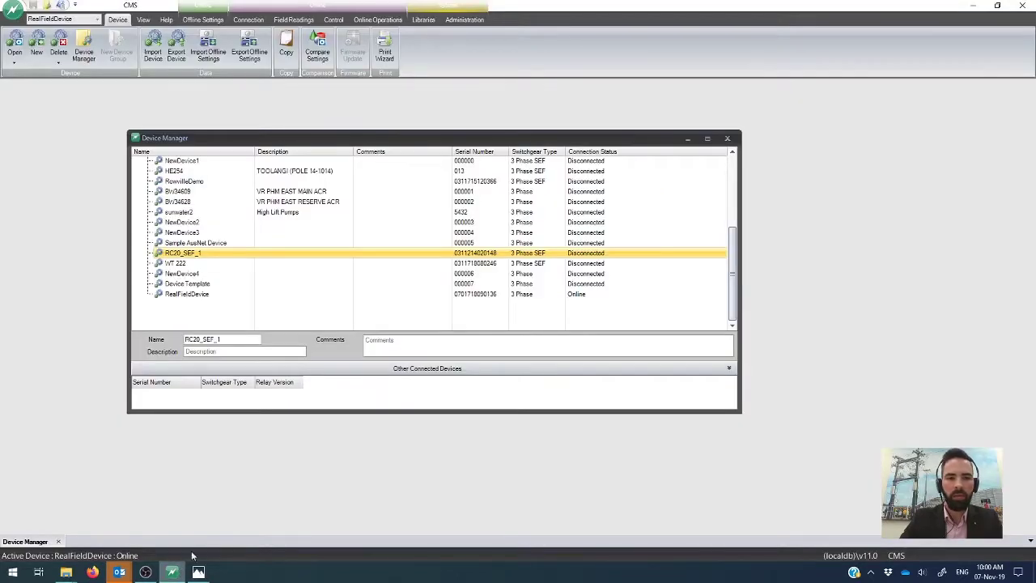
left_click(203, 20)
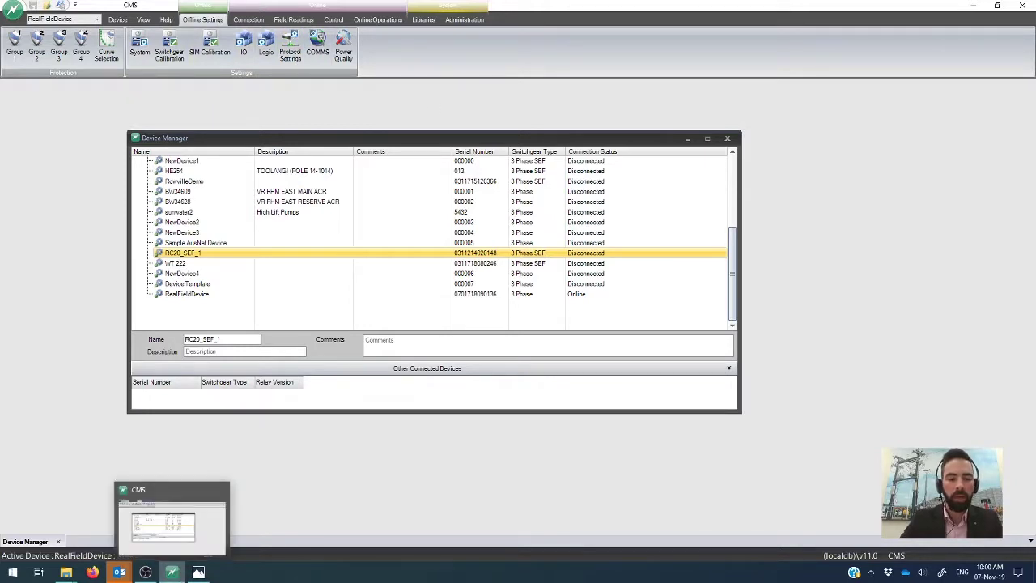
- Switch back to the CMS Workflow.png diagram in Windows Photos
left_click(199, 571)
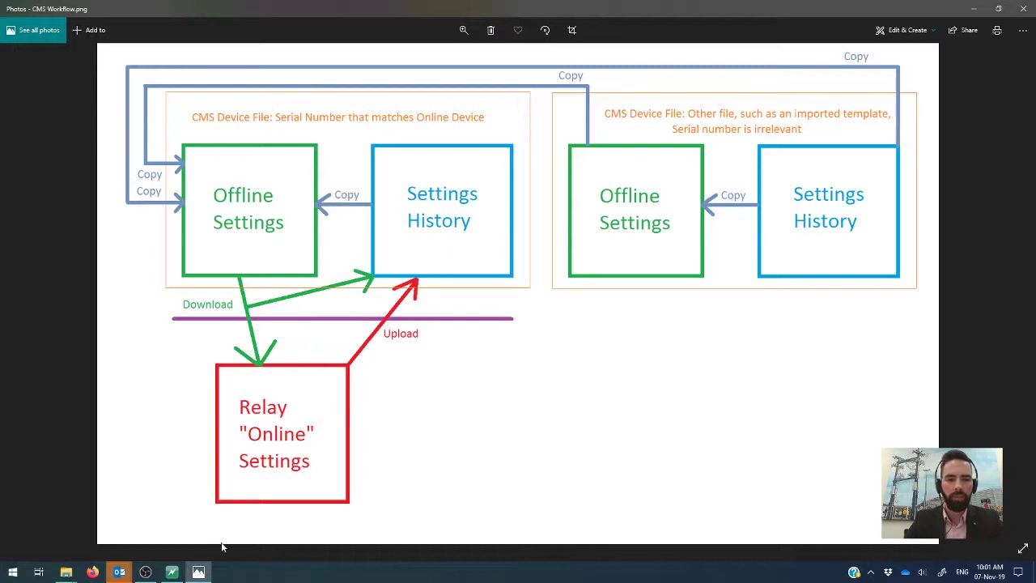
- Back in CMS, select RealFieldDevice and keep it as the active device
left_click(172, 572)
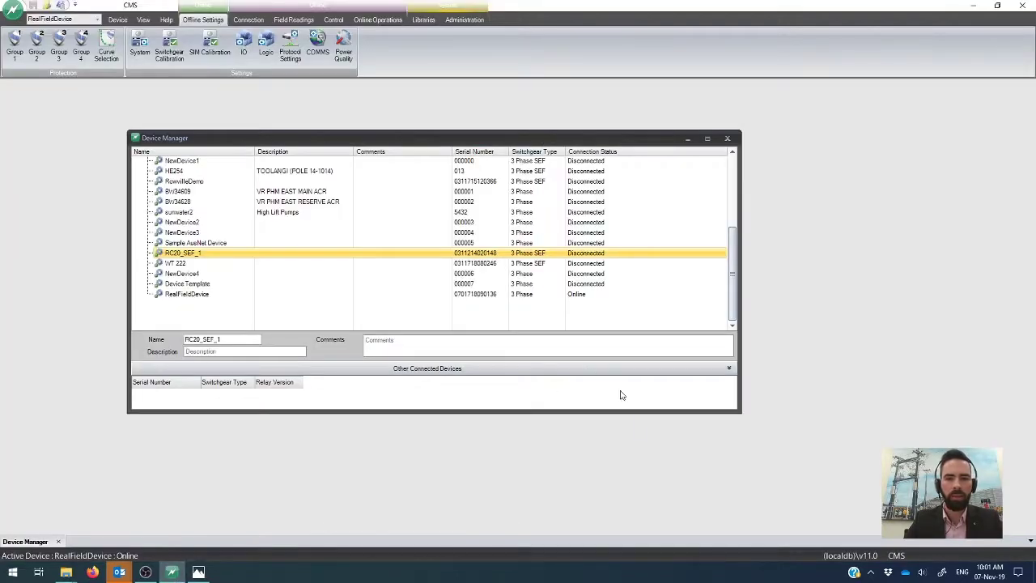
left_click(559, 294)
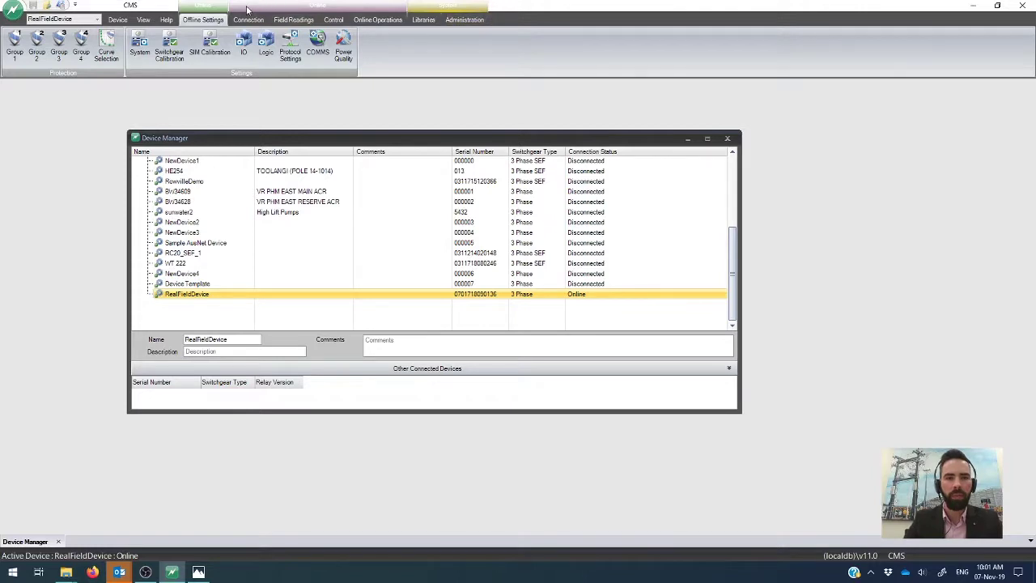
left_click(96, 20)
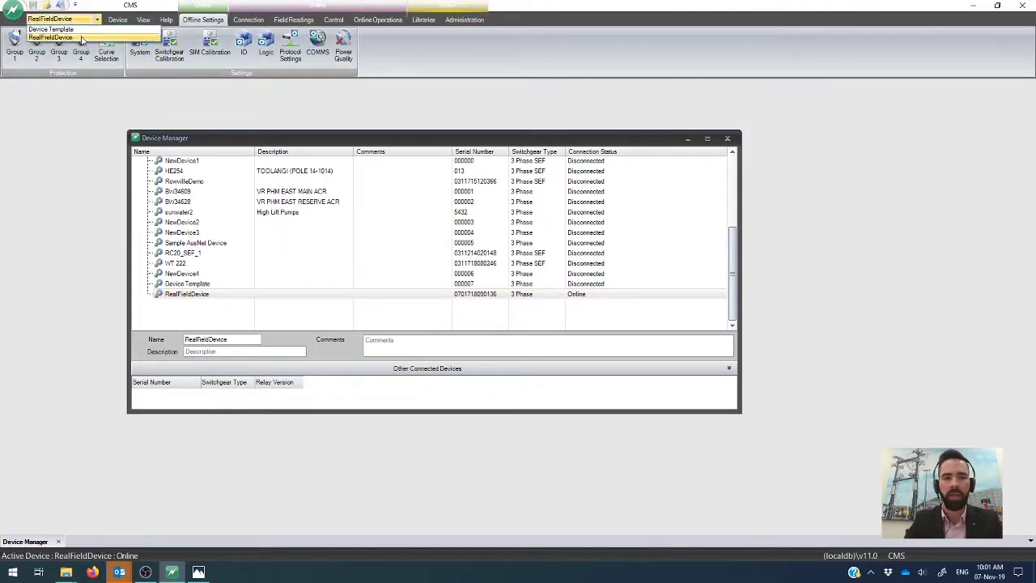
left_click(81, 37)
- Briefly make Device Template active, restore RealFieldDevice, and view its Control and Field Readings options
left_click(97, 20)
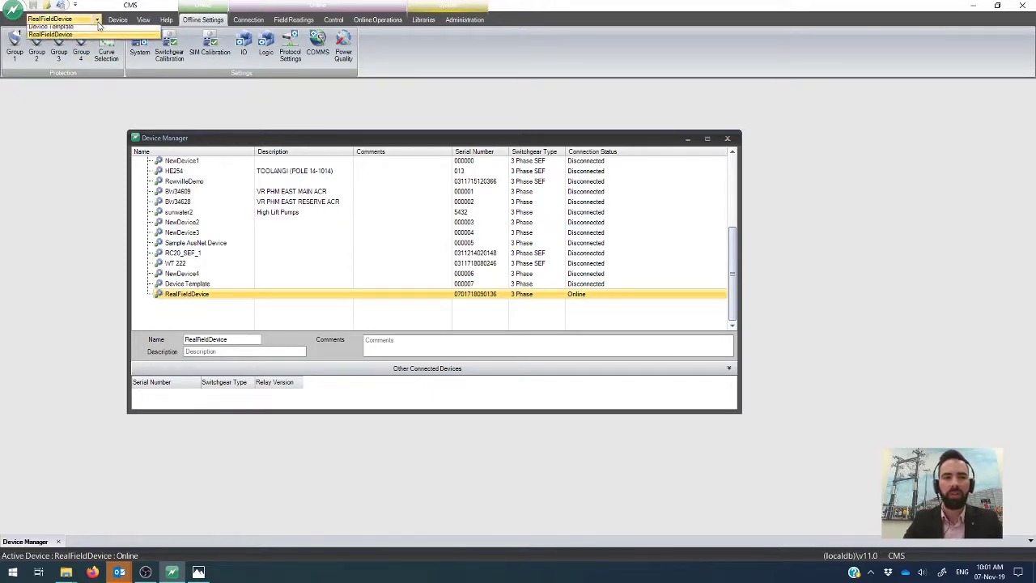
left_click(81, 29)
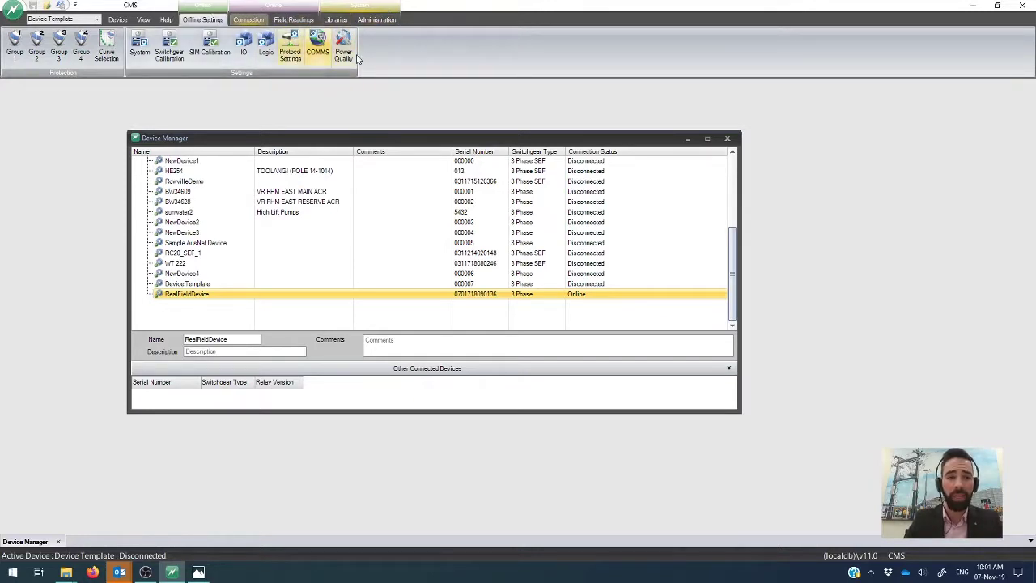
left_click(98, 20)
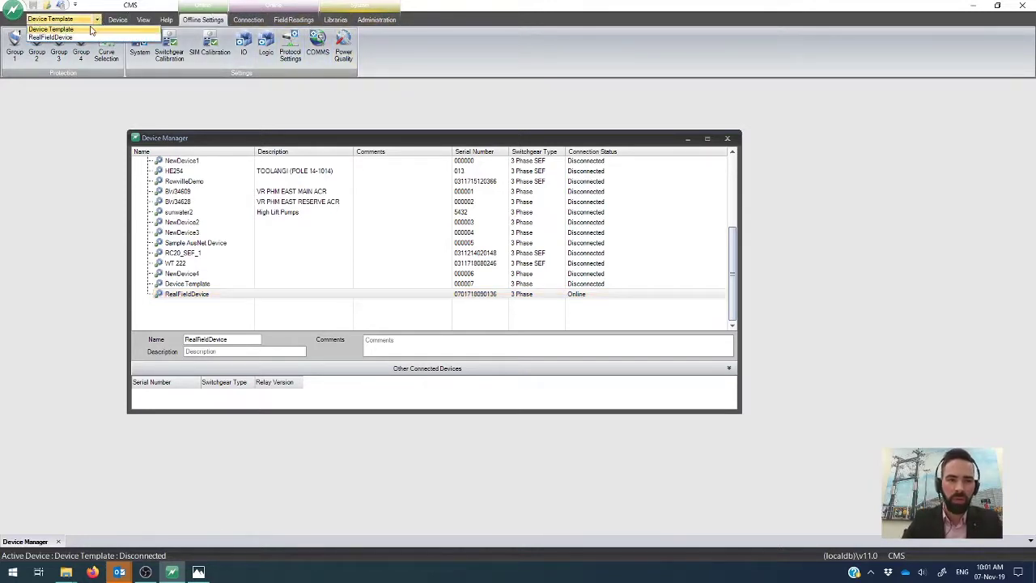
left_click(92, 39)
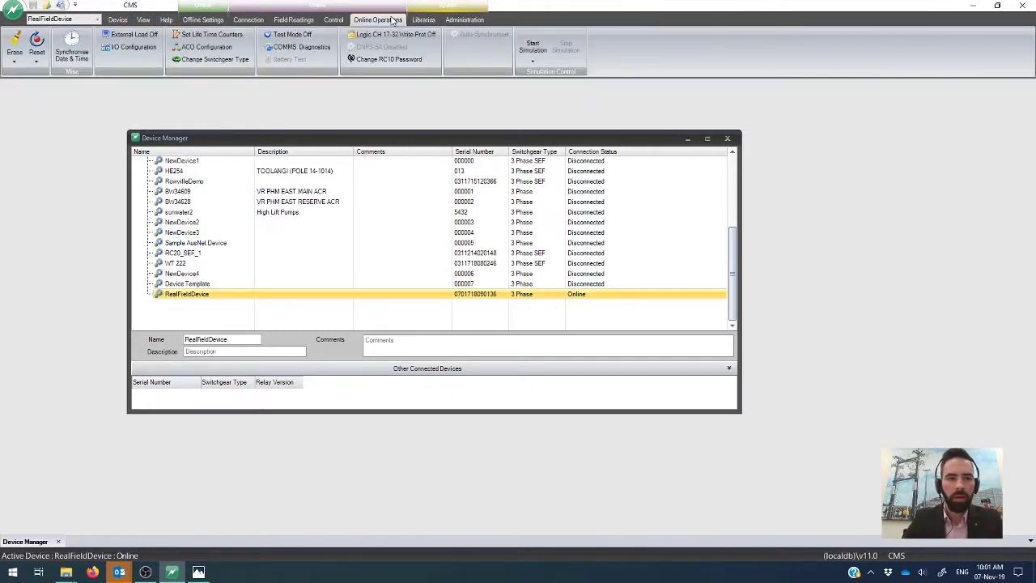
left_click(332, 21)
left_click(294, 22)
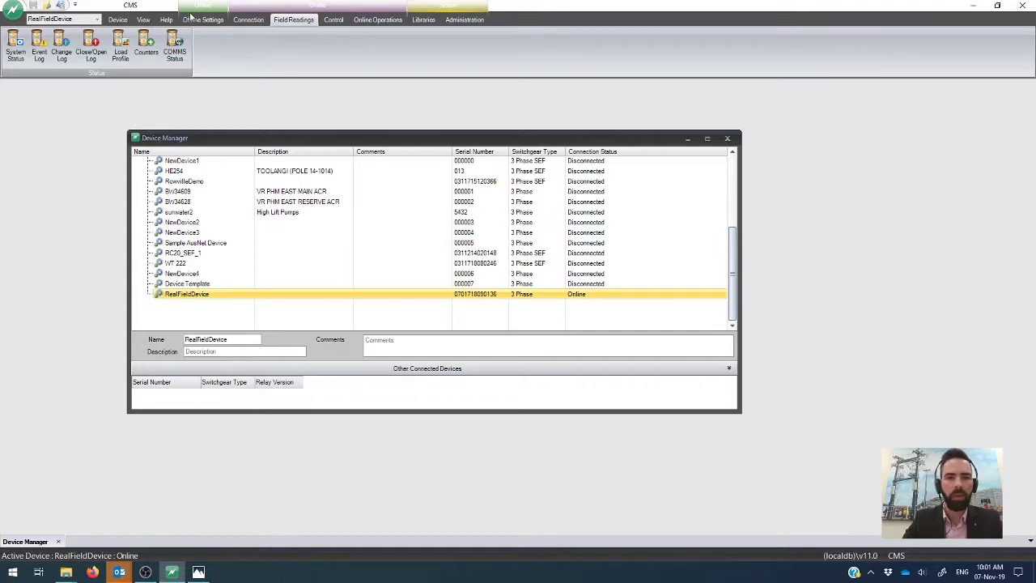
- Upload all of RealFieldDevice's settings into its Settings History via Upload Settings and Start Transfer
left_click(249, 19)
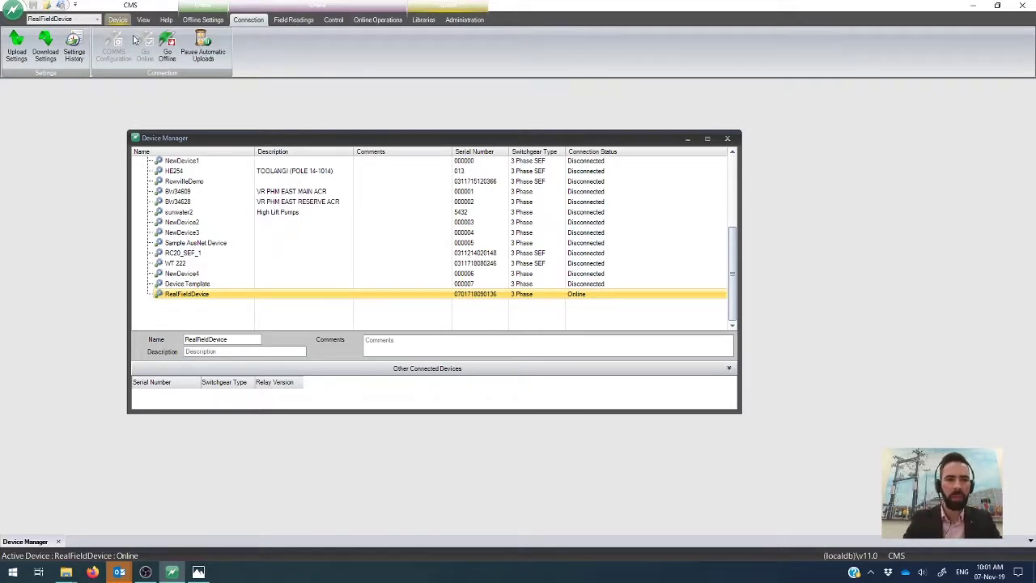
left_click(17, 50)
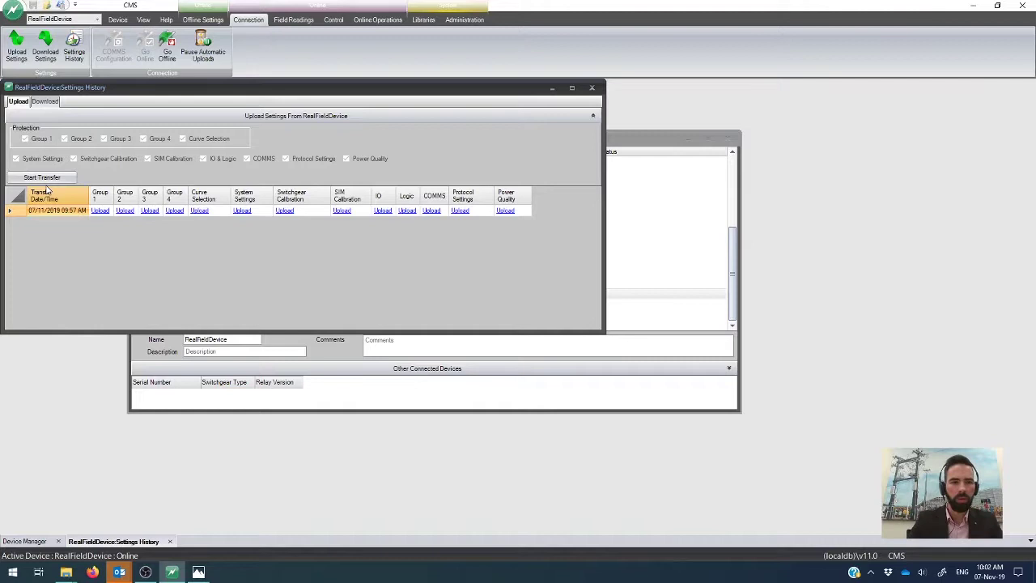
left_click(36, 178)
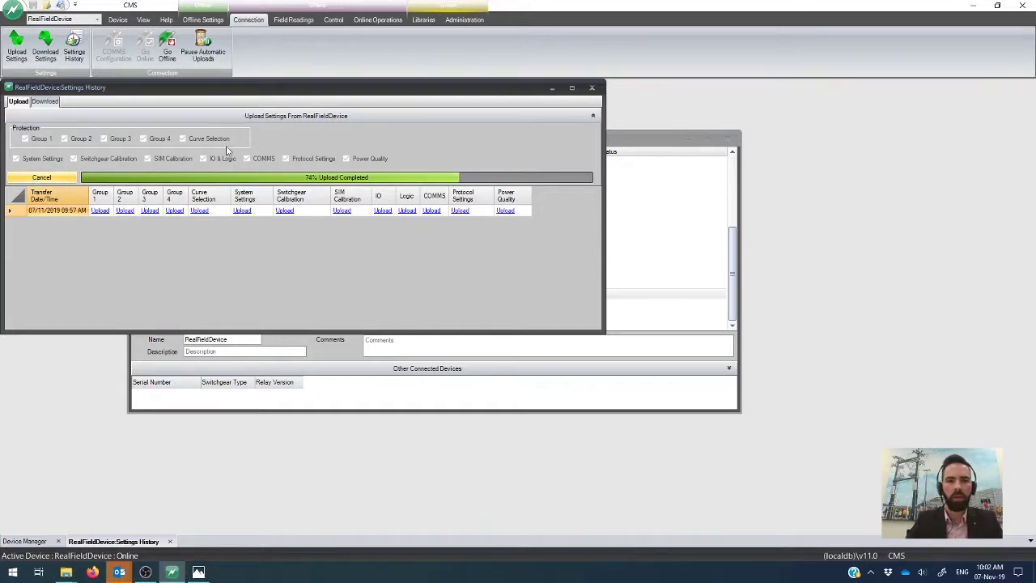
left_click_drag(354, 90, 376, 114)
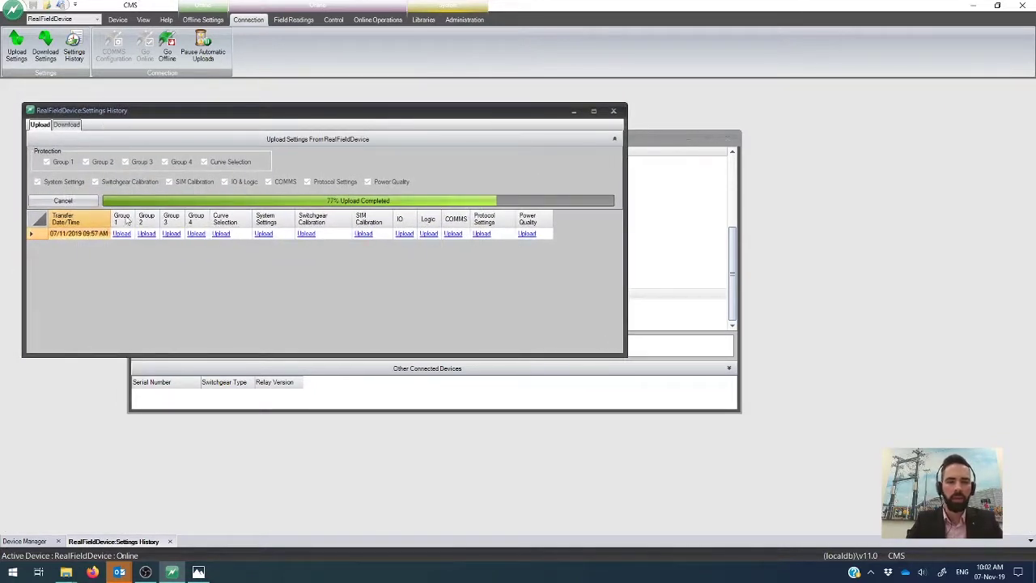
- Bring Windows Photos with the CMS Workflow diagram back to the front
left_click(203, 573)
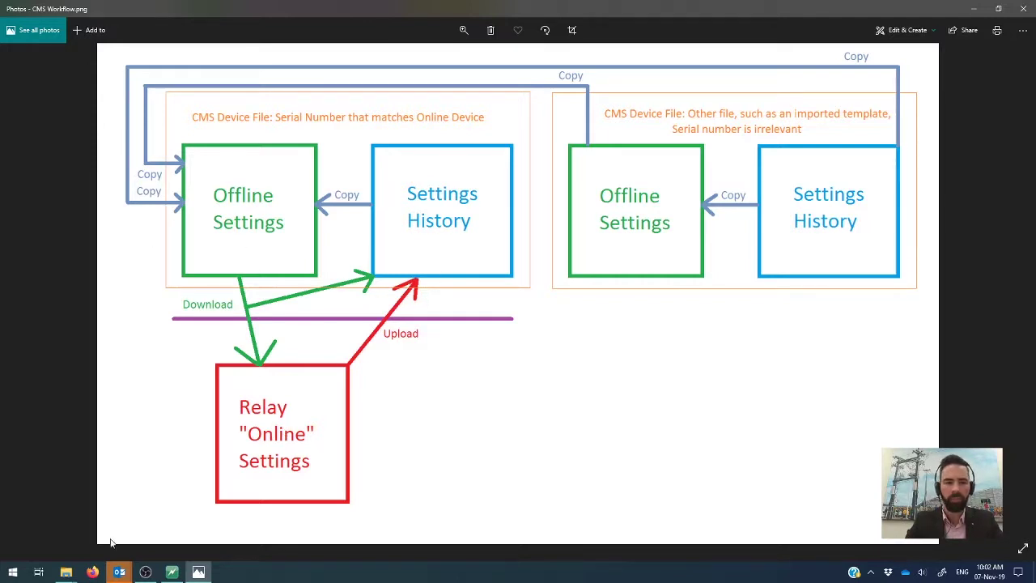
left_click(172, 572)
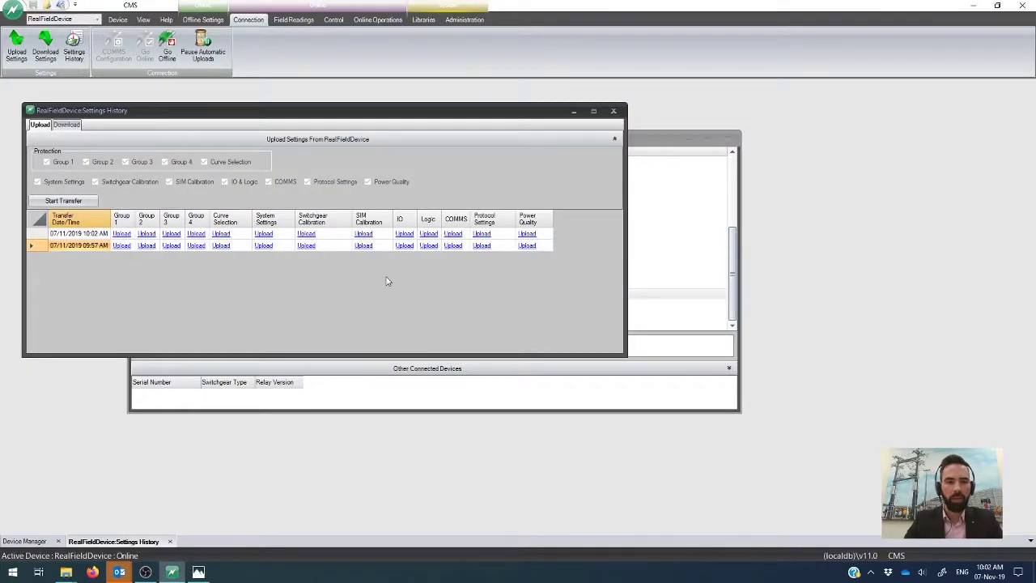
left_click(104, 234)
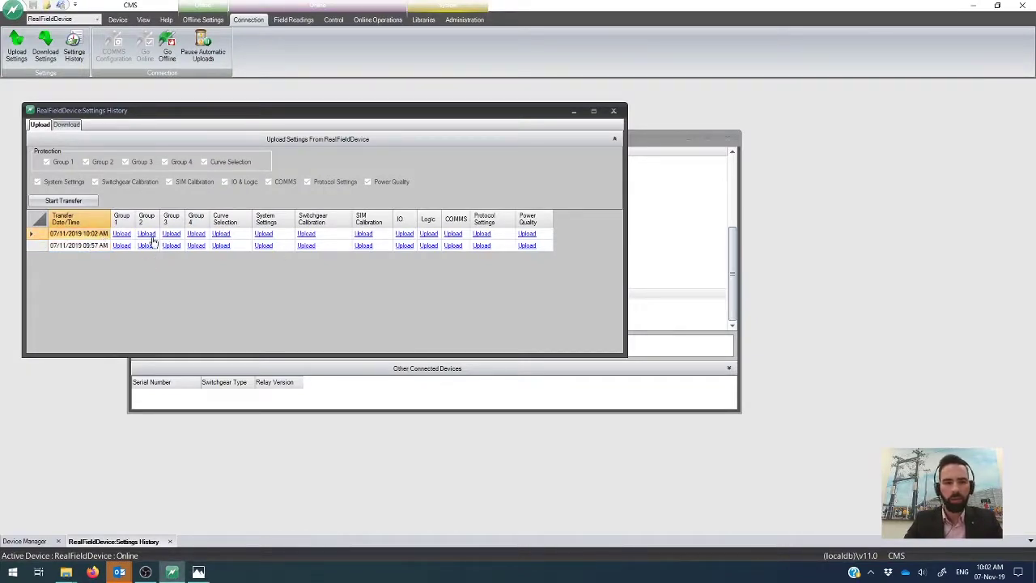
left_click(521, 236)
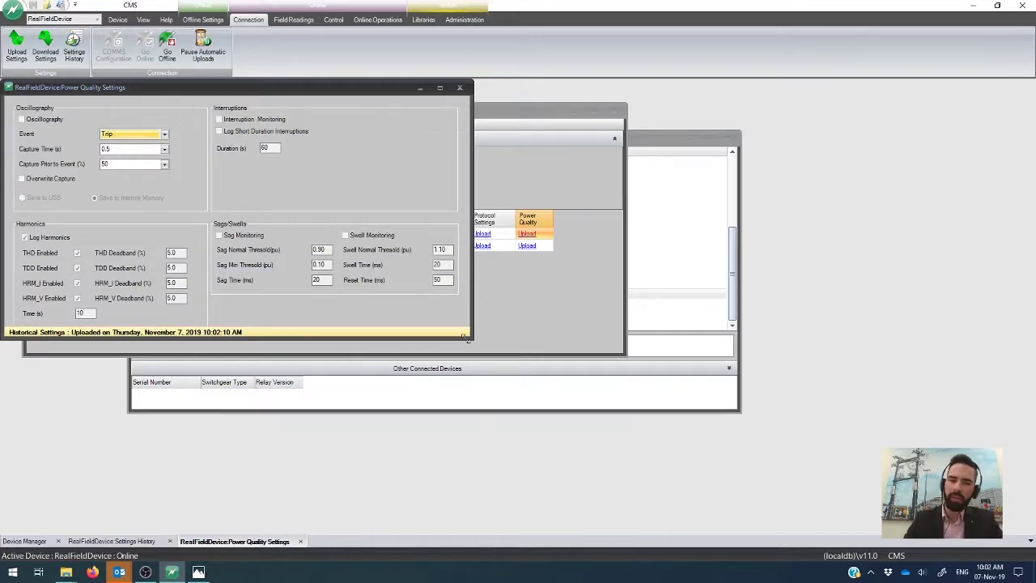
left_click_drag(465, 339, 498, 361)
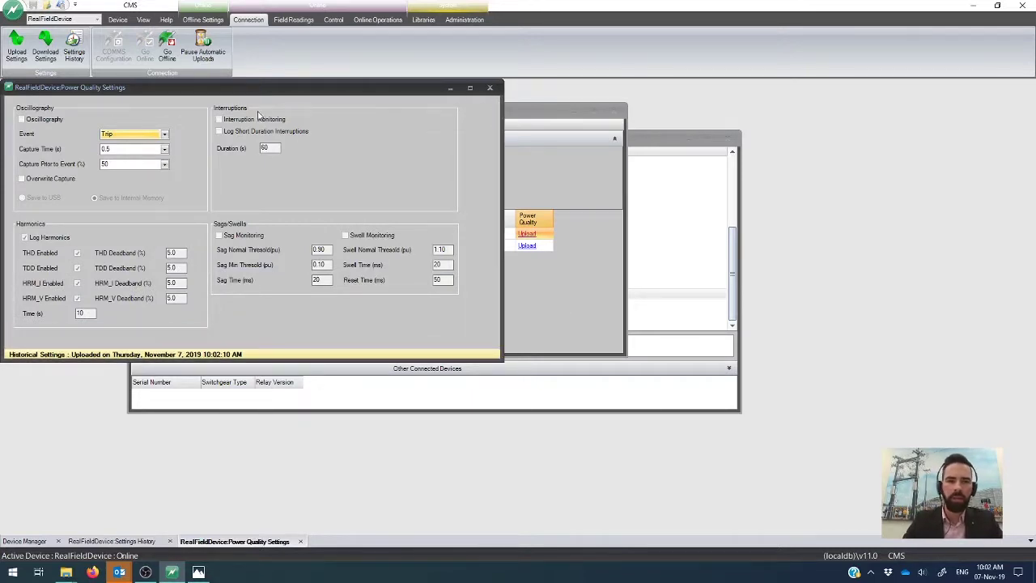
left_click_drag(271, 91, 354, 117)
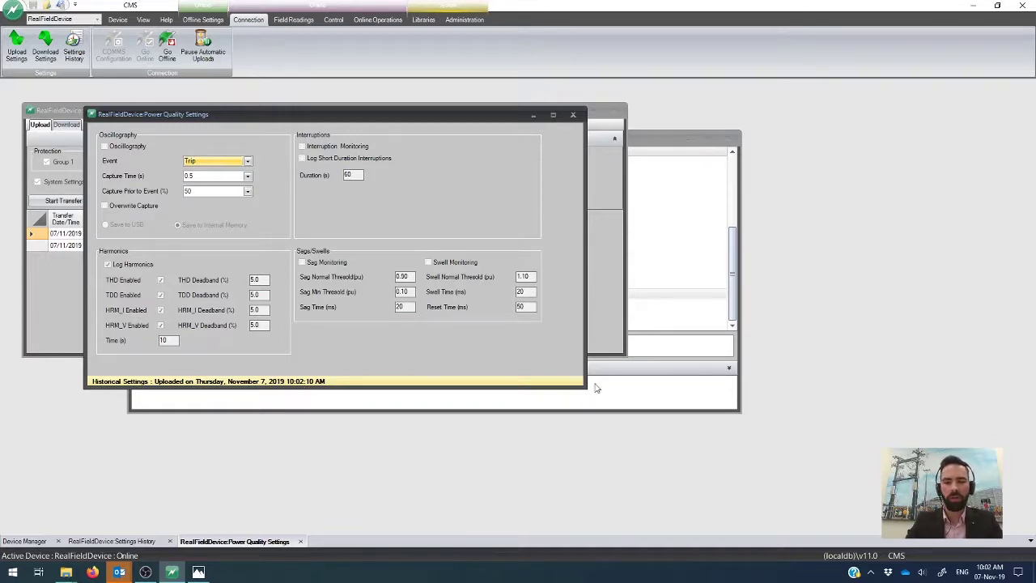
left_click_drag(587, 389, 581, 380)
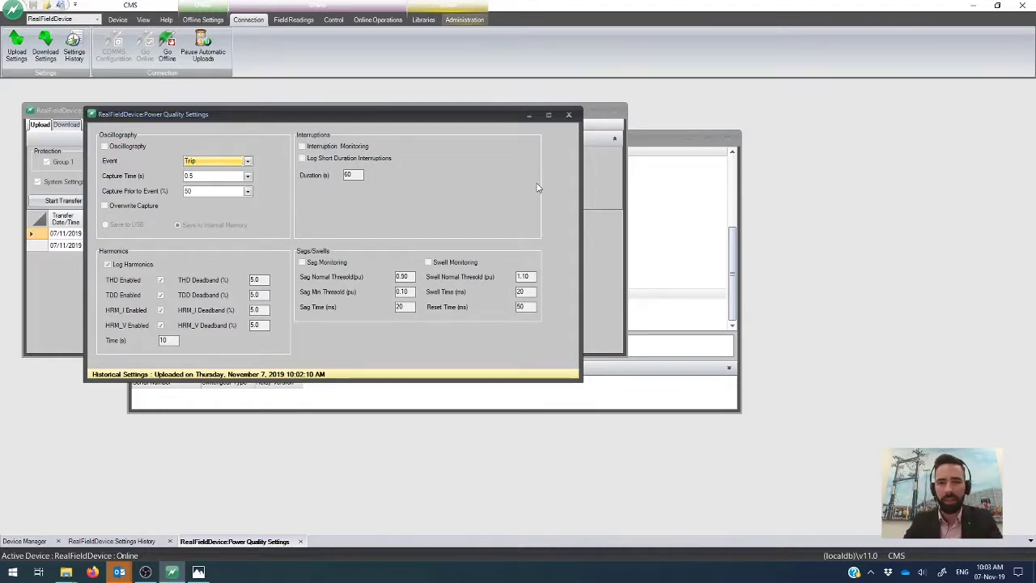
left_click(592, 171)
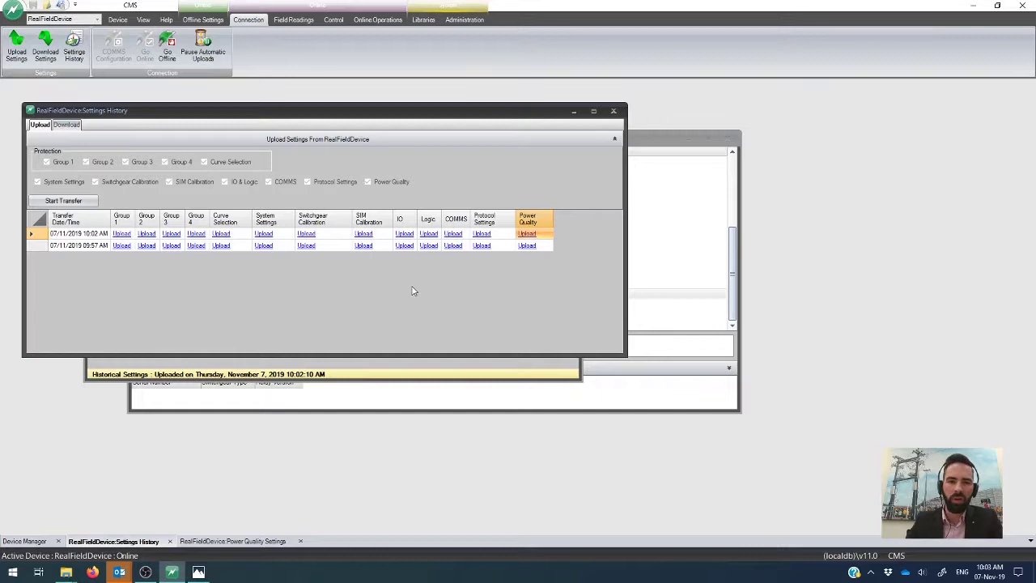
left_click(275, 368)
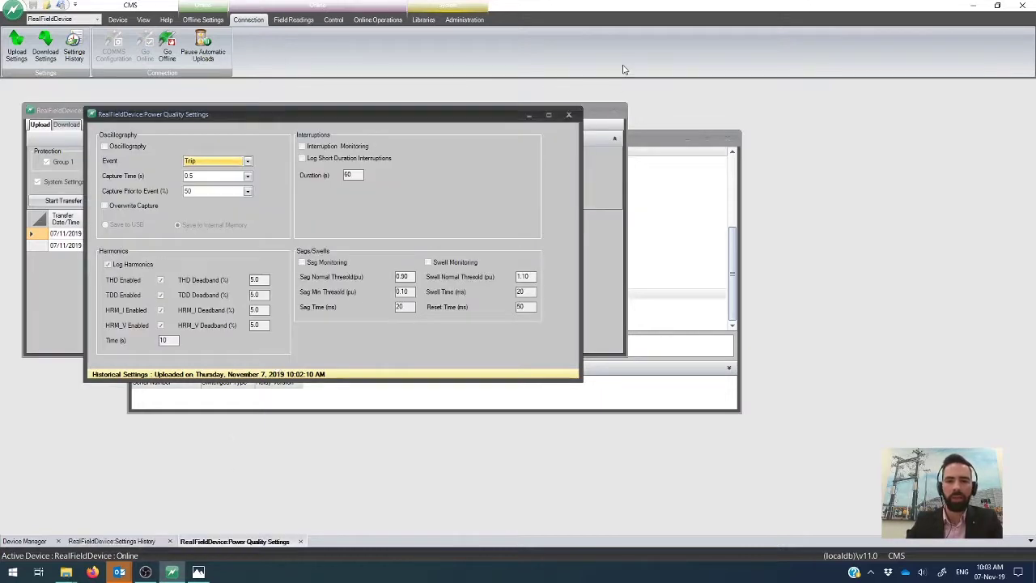
left_click(569, 116)
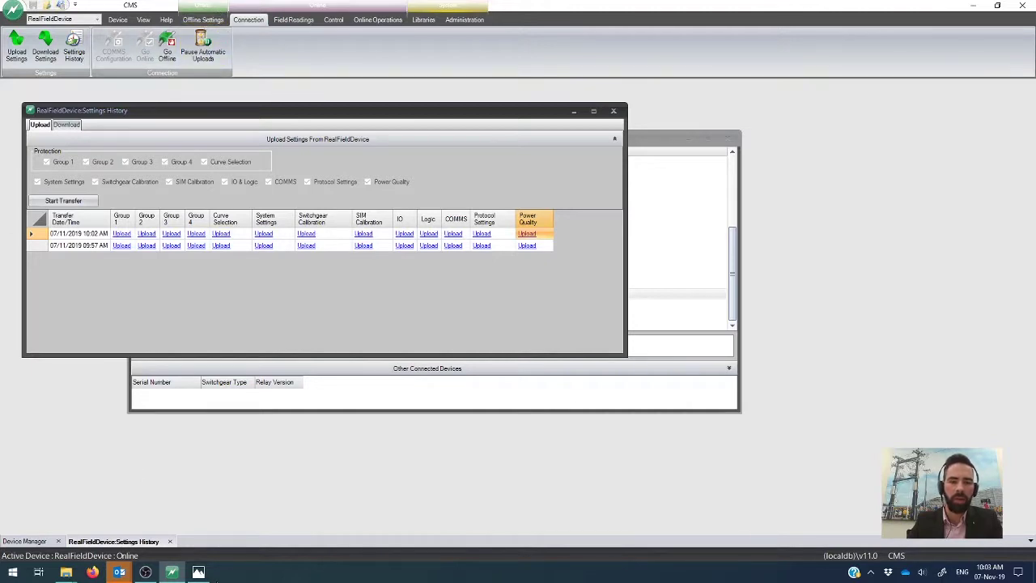
left_click(199, 571)
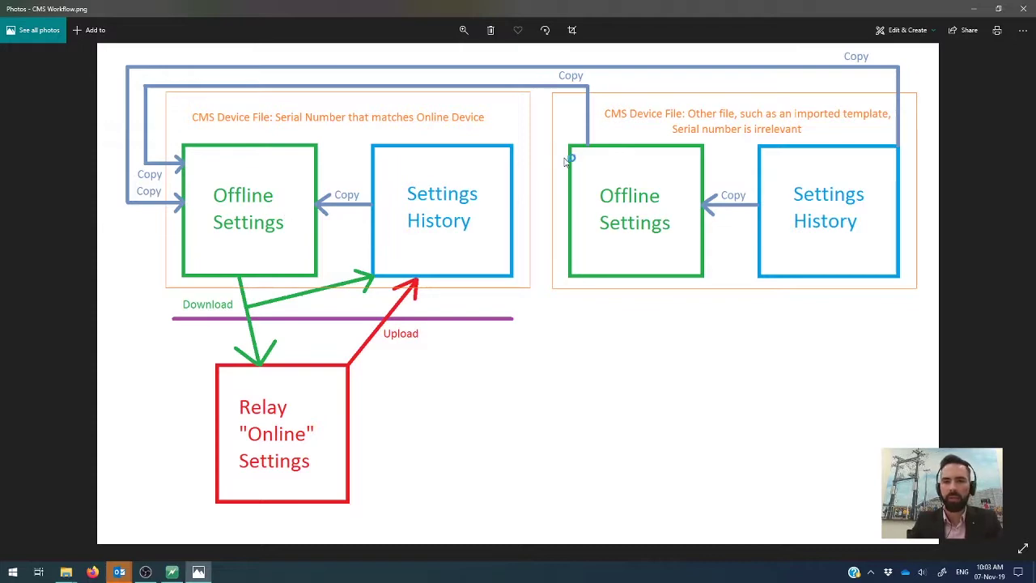
left_click(969, 7)
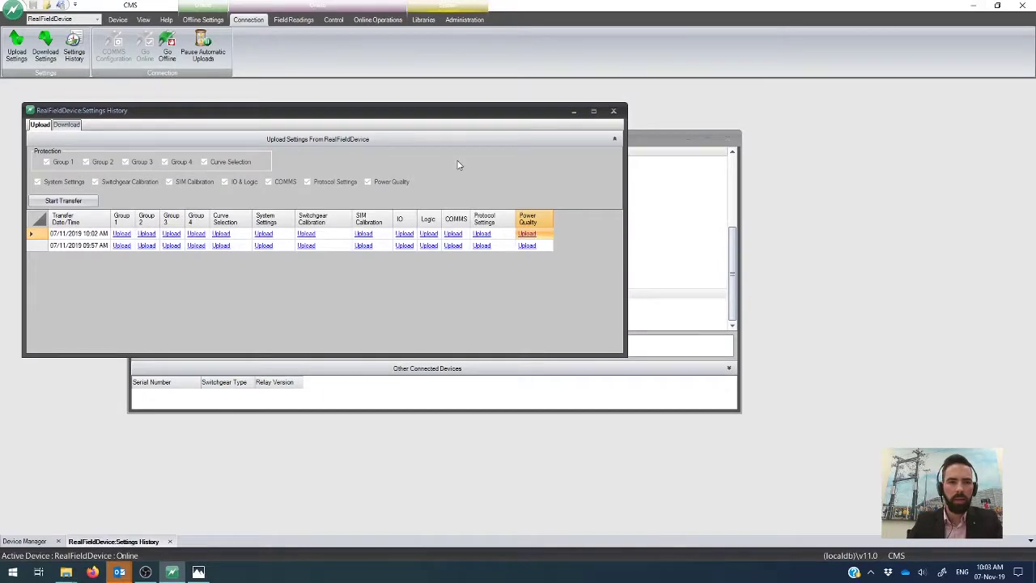
- Launch the Copy Settings Wizard from the Device tab with RealFieldDevice as the source device
left_click(120, 20)
left_click(297, 53)
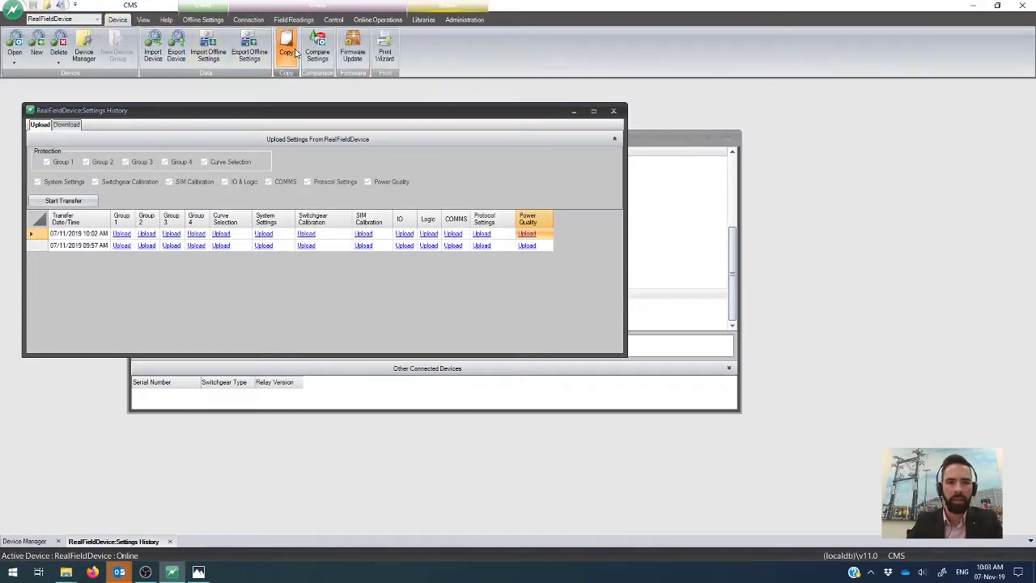
scroll(227, 220, "down", 1)
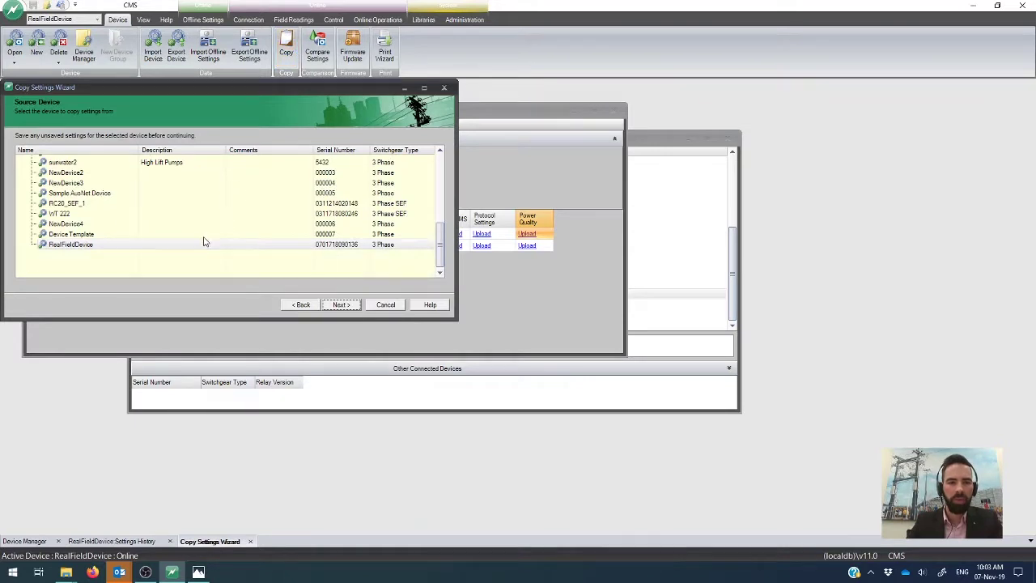
left_click(205, 245)
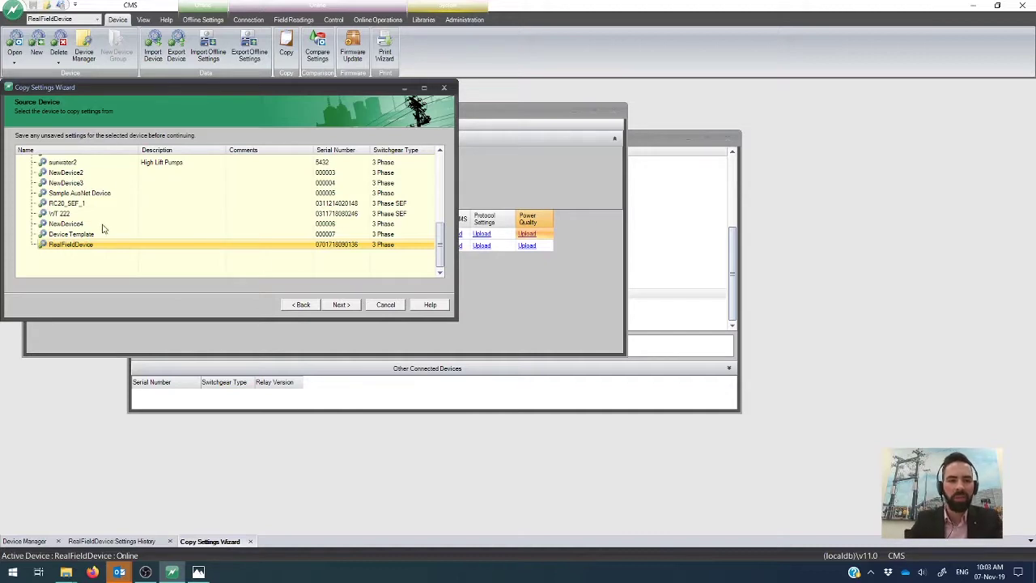
left_click(340, 304)
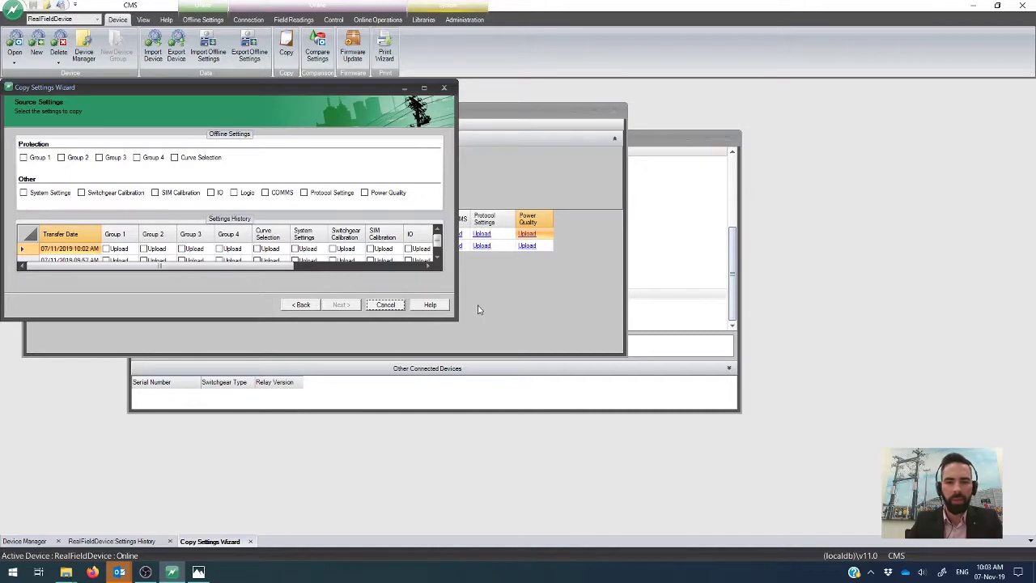
- Tick Groups 1–4 in the 07/11/2019 10:02 AM upload row and continue to target selection
left_click_drag(454, 321, 690, 384)
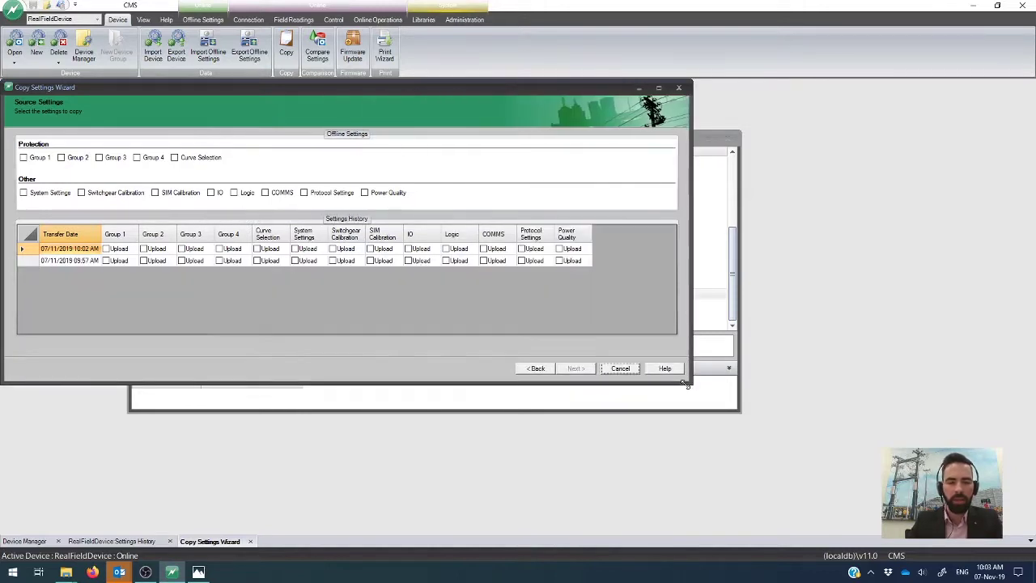
left_click(106, 250)
left_click(143, 250)
left_click(183, 249)
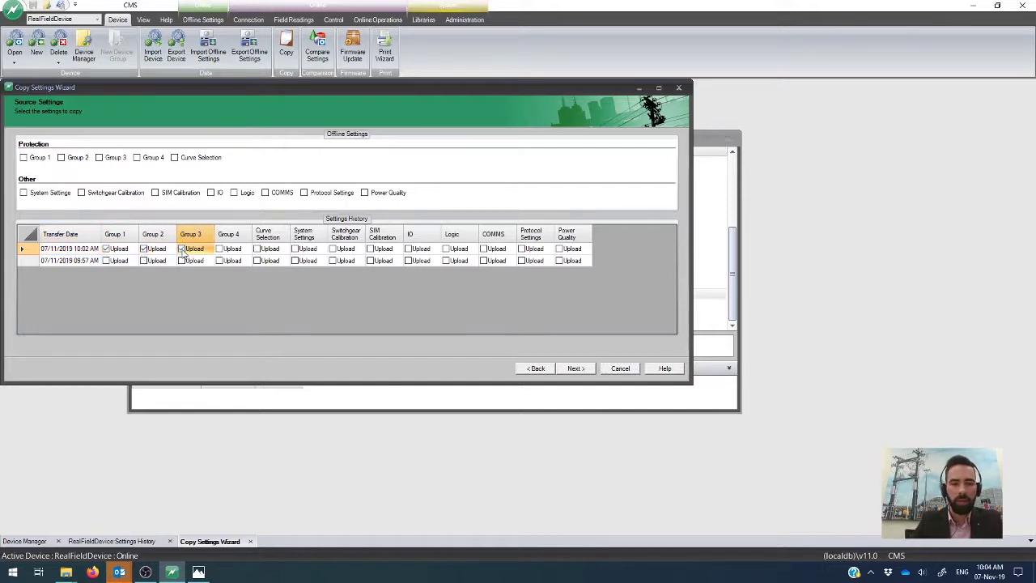
left_click(219, 249)
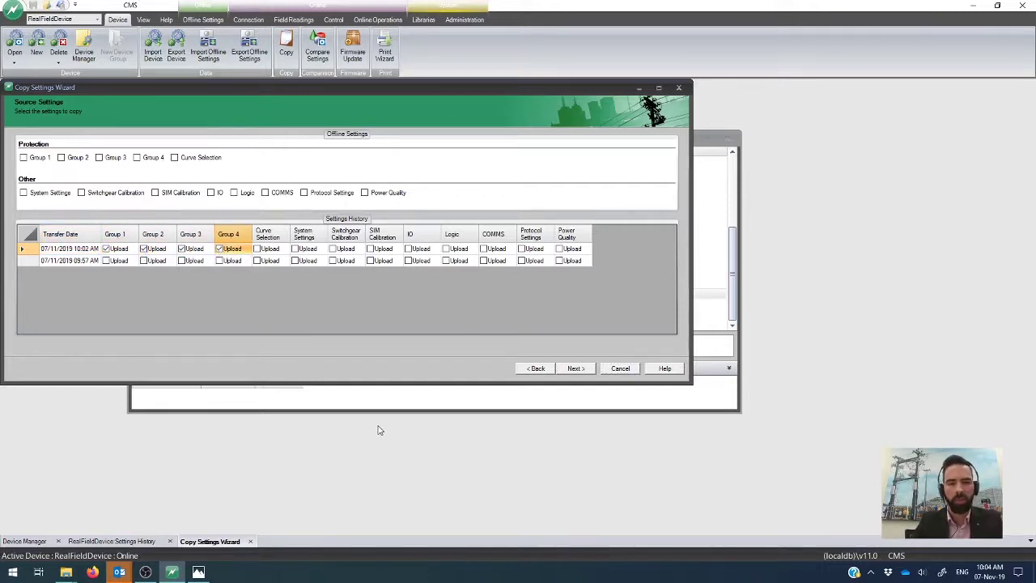
left_click(575, 369)
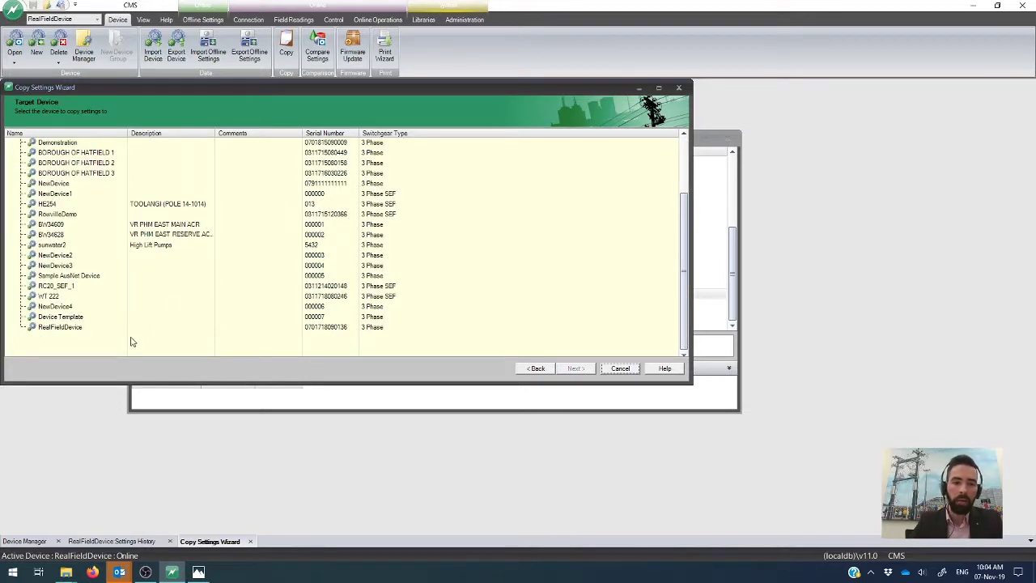
- Choose RealFieldDevice as the target and copy Groups 1–4 into its Offline Settings
left_click(134, 329)
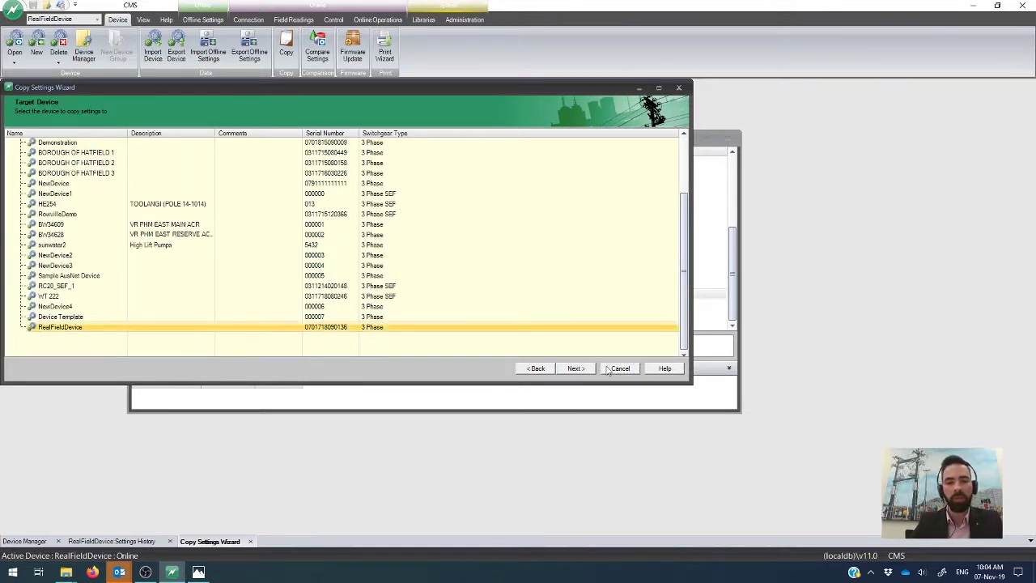
left_click(198, 572)
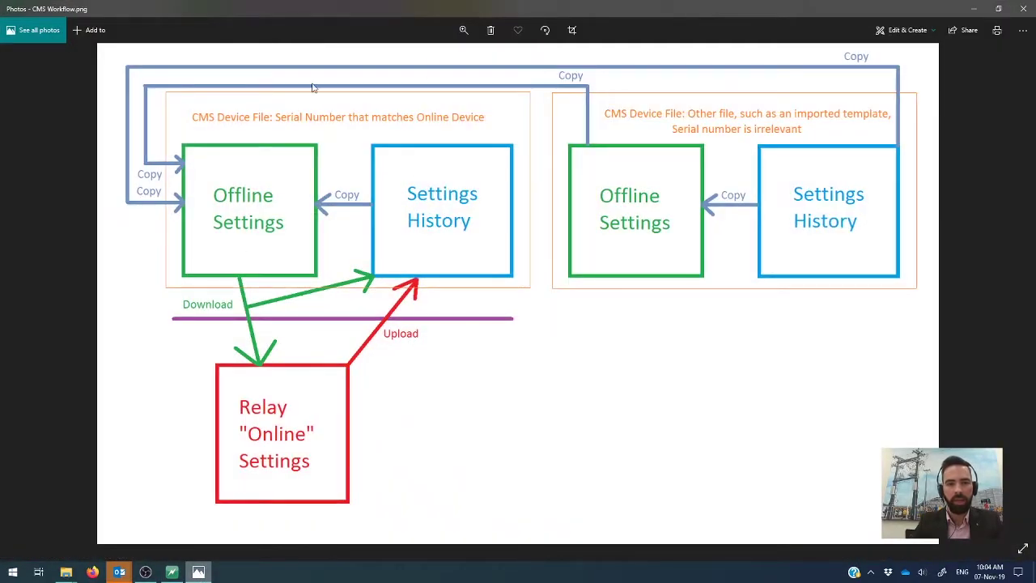
left_click(200, 572)
left_click(588, 368)
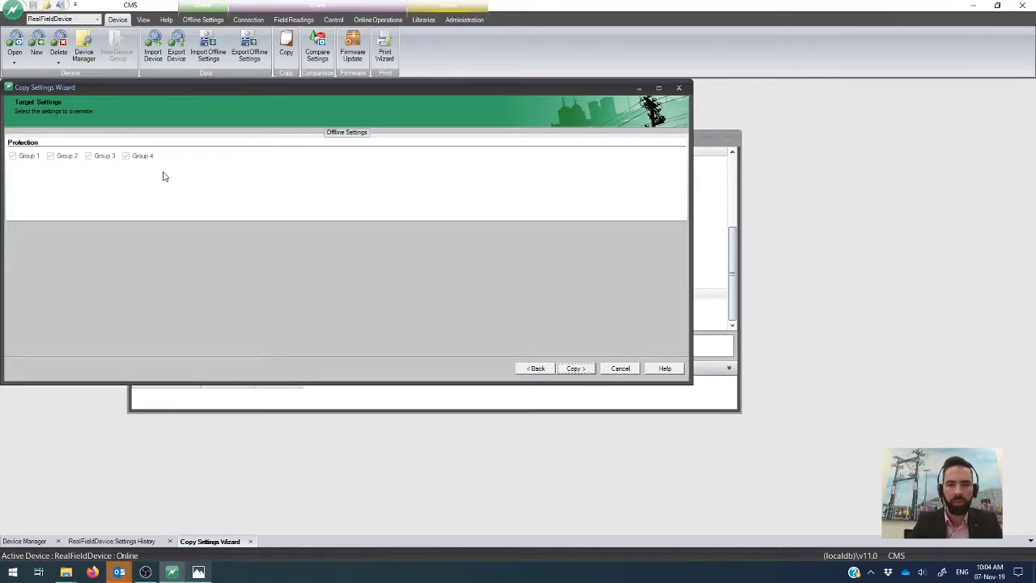
left_click(592, 371)
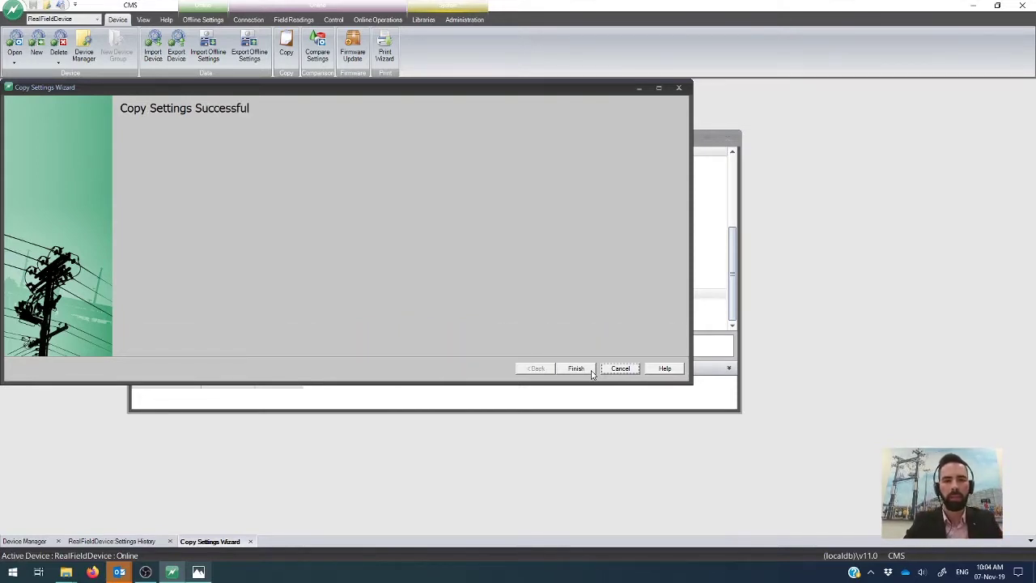
- Close the finished wizard, show the Offline Settings commands, and glance at the workflow diagram
left_click(591, 372)
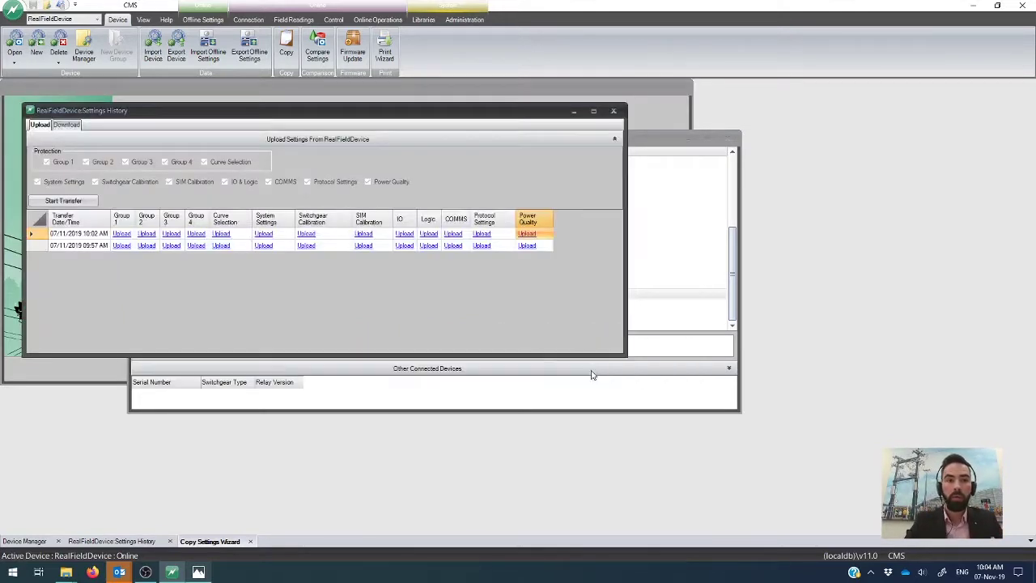
left_click(204, 20)
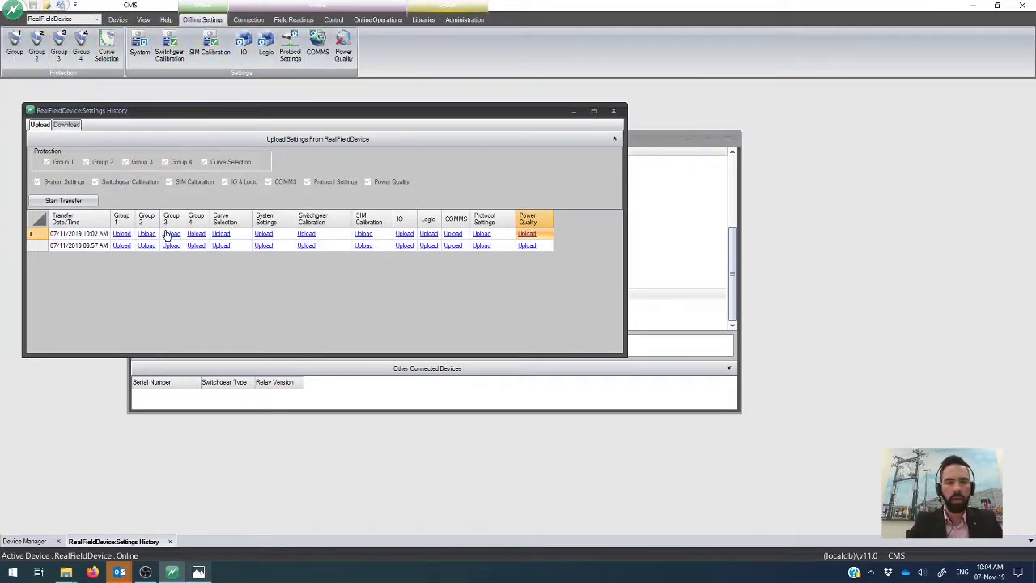
left_click(198, 572)
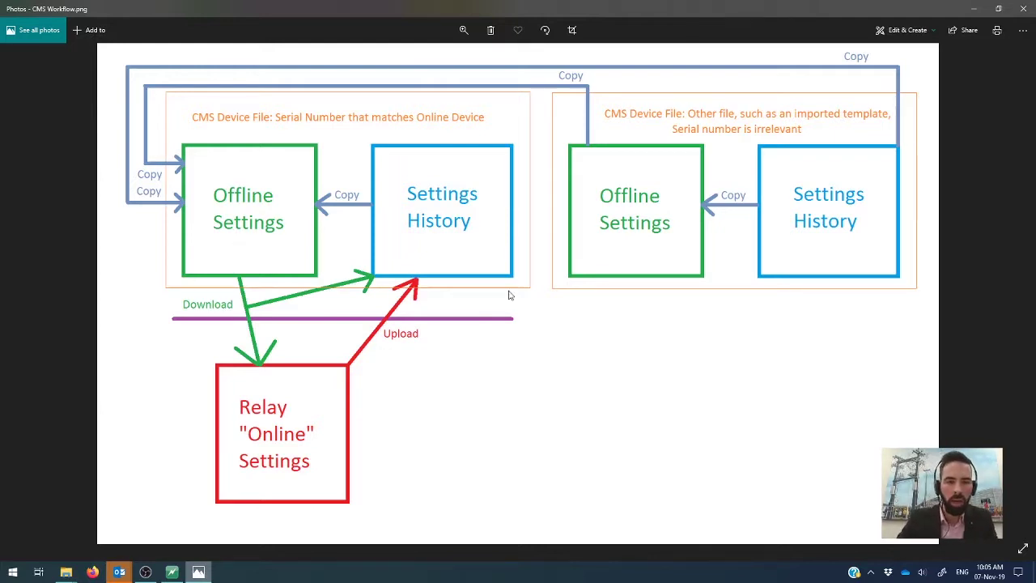
left_click(975, 10)
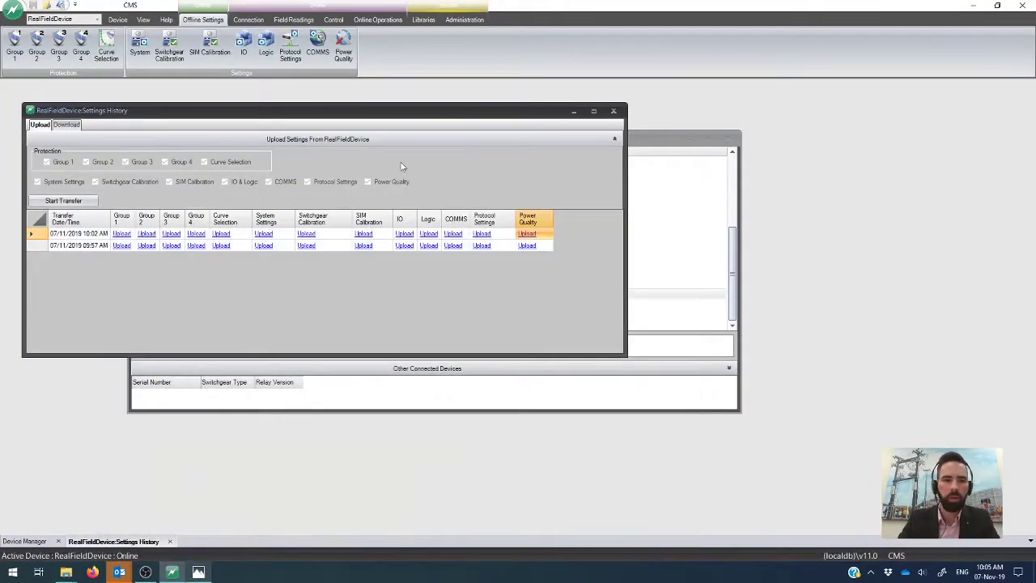
- Close Settings History and open Download Settings for RealFieldDevice
left_click(613, 110)
left_click(282, 296)
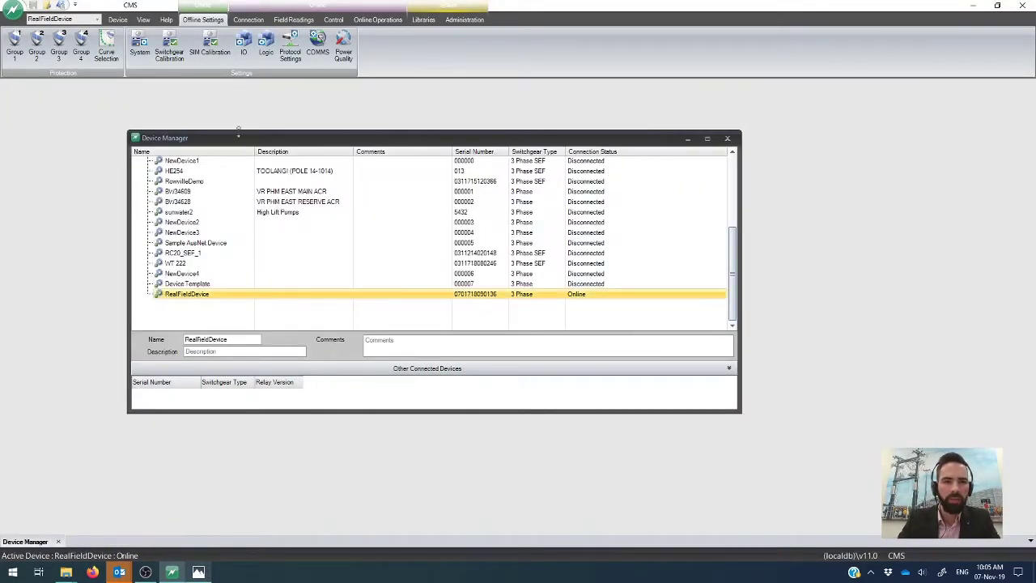
left_click(248, 20)
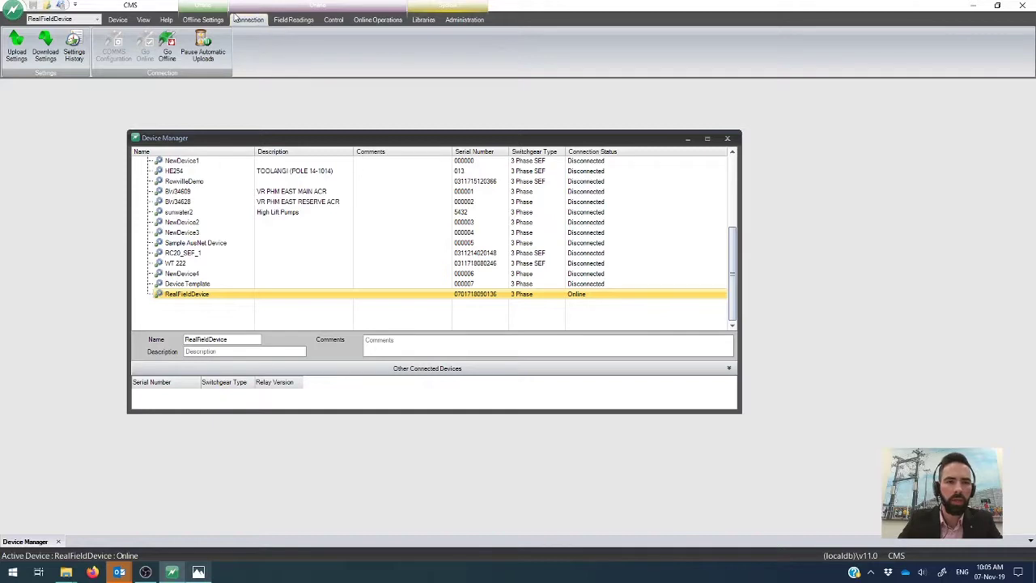
left_click(46, 46)
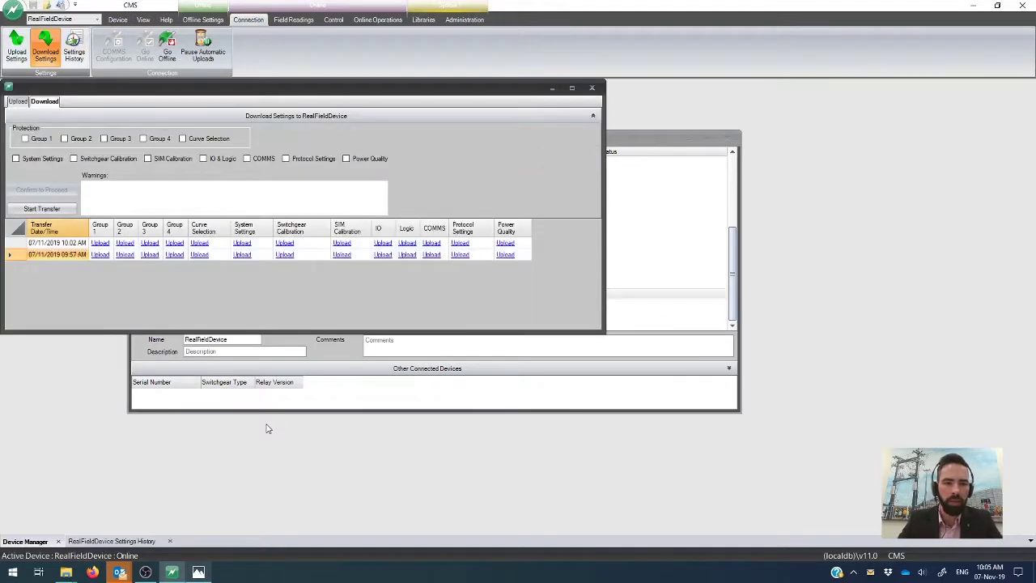
left_click_drag(449, 96, 468, 100)
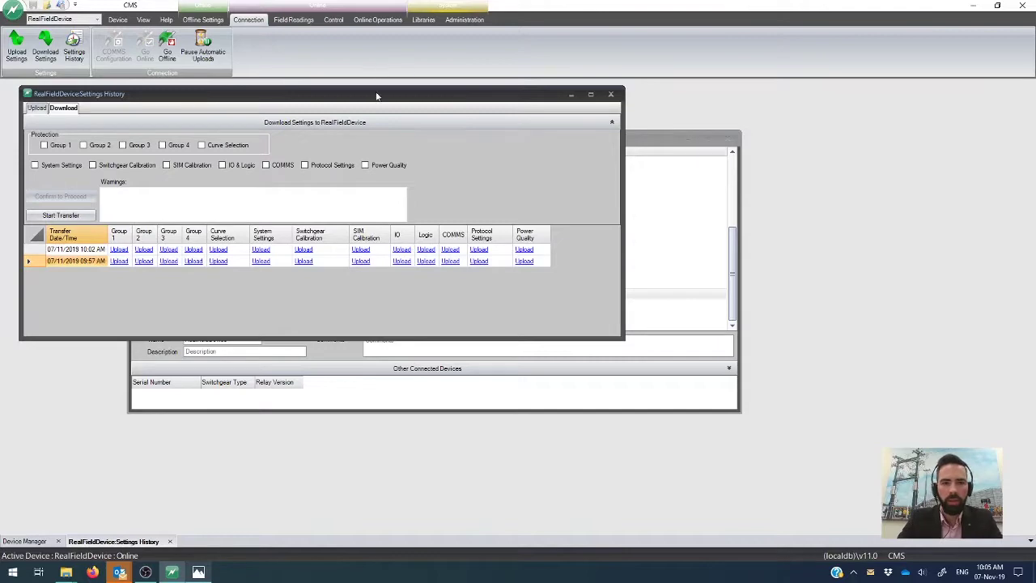
left_click_drag(378, 97, 456, 124)
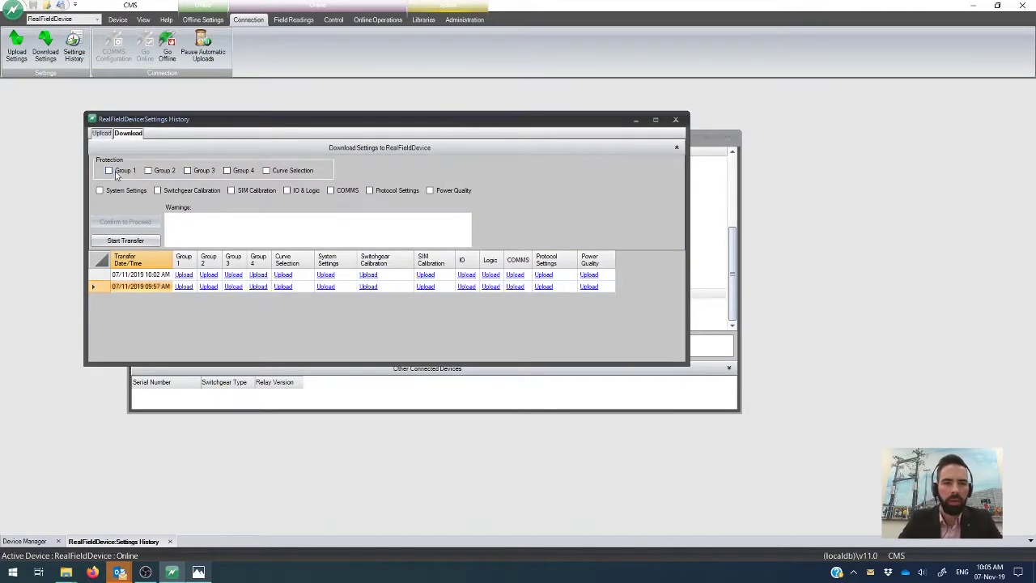
- Tick protection Groups 1, 2, 3 and 4 and start the transfer to the relay
left_click(110, 172)
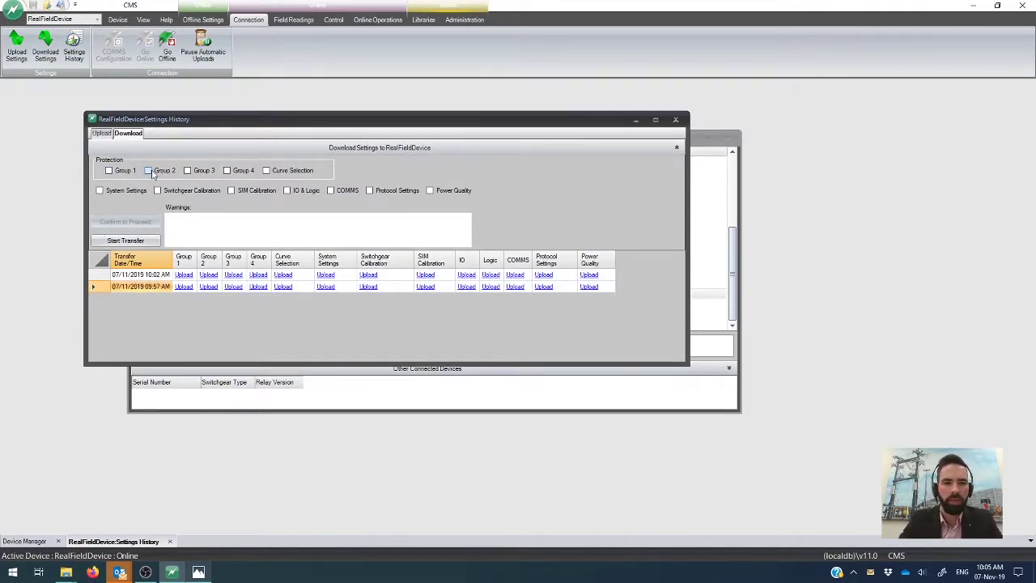
left_click(149, 171)
left_click(203, 171)
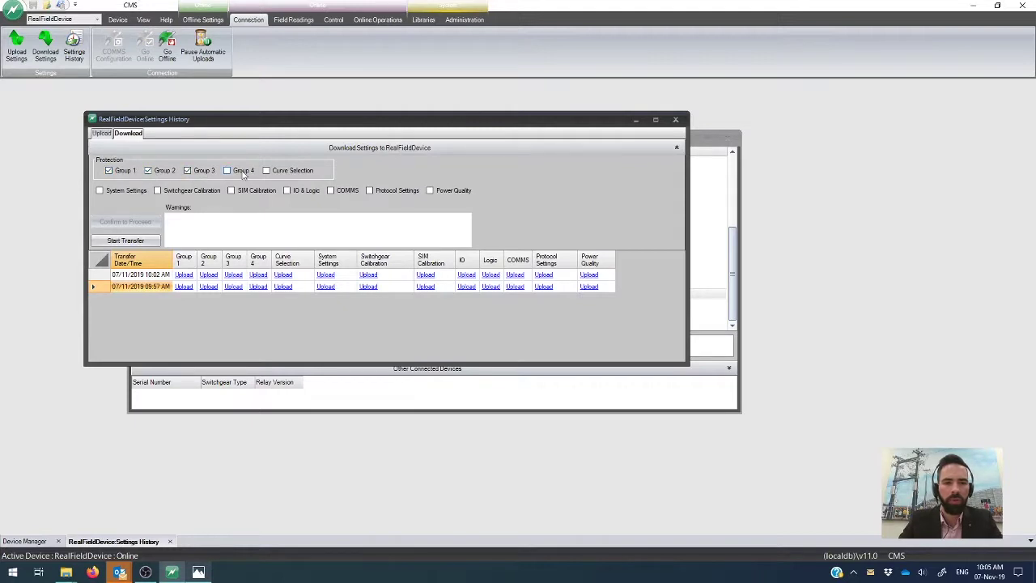
left_click(242, 171)
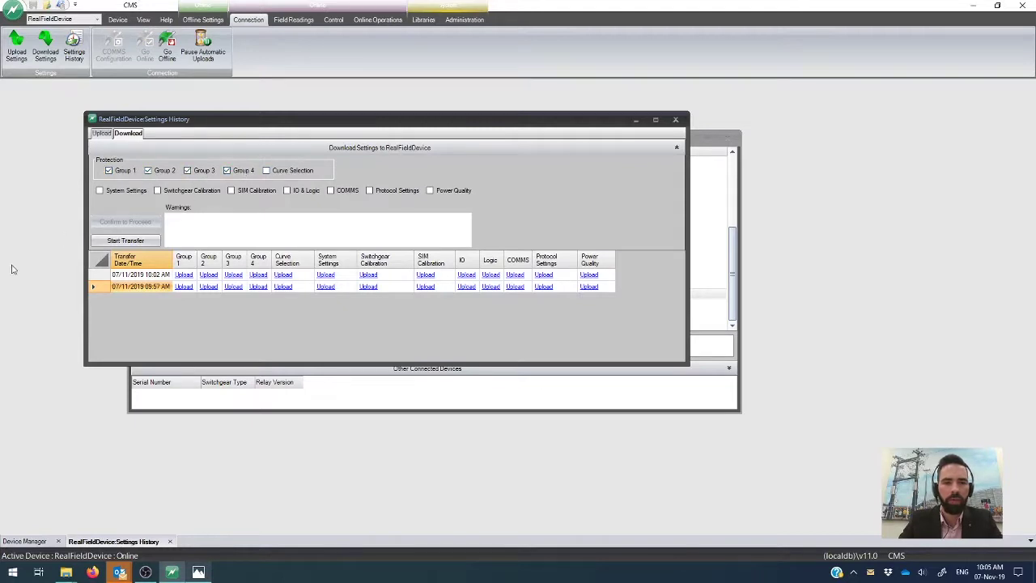
left_click(130, 241)
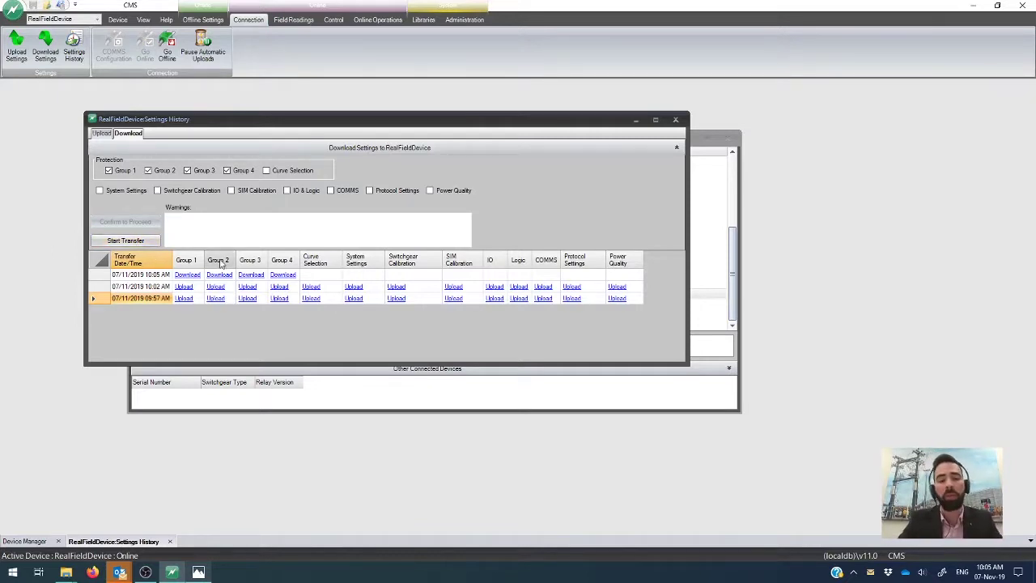
- Once the download finishes, select the new 10:05 AM download record in Settings History
left_click(152, 276)
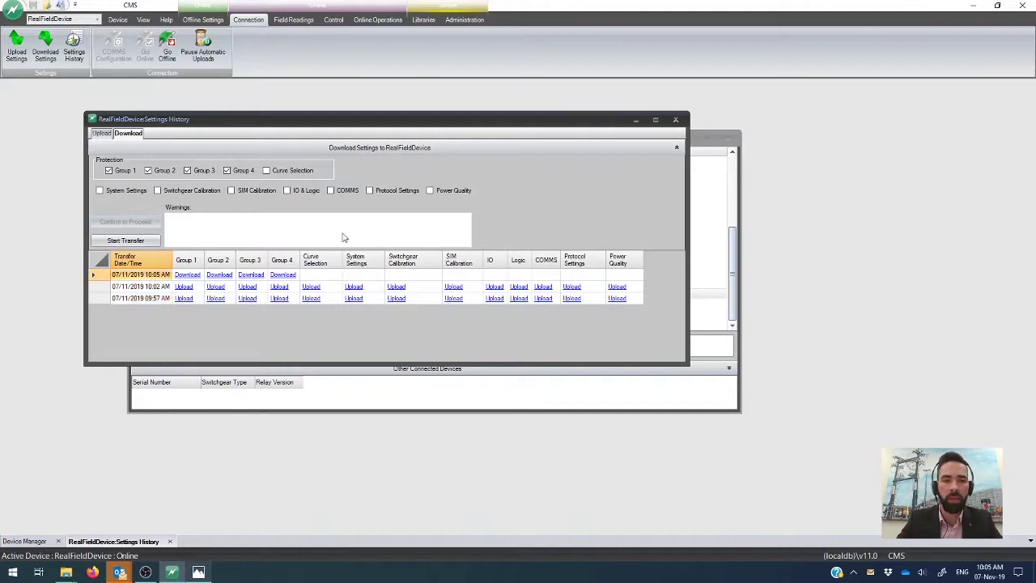
- View the 10:05 AM download's Protection Group 1 settings, then bring up CMS Workflow.png in Photos
left_click(193, 275)
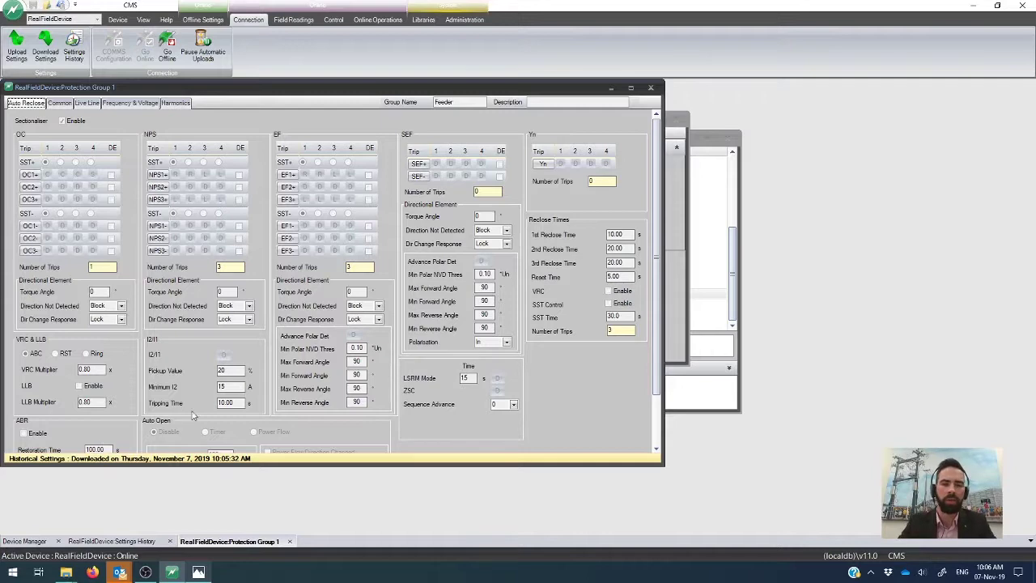
left_click(199, 572)
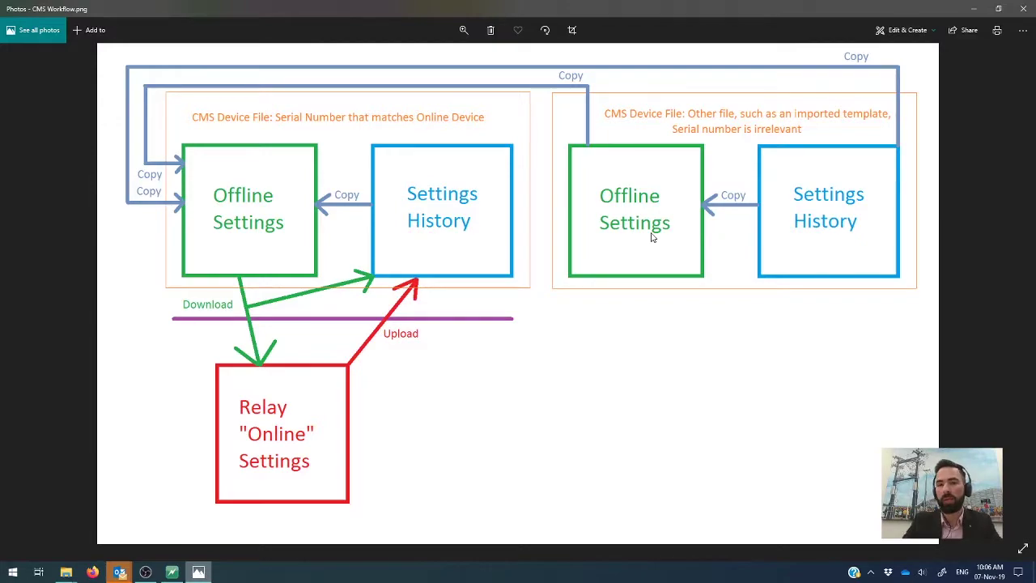
- Minimise Photos, close the Group 1 snapshot, select the 09:57 AM upload and shrink Settings History
left_click(974, 8)
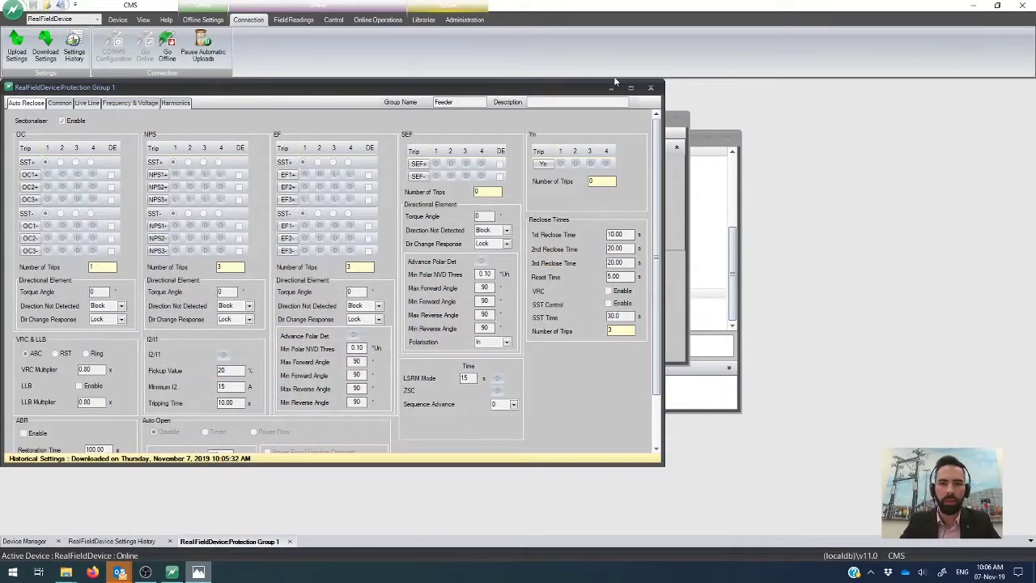
left_click(650, 87)
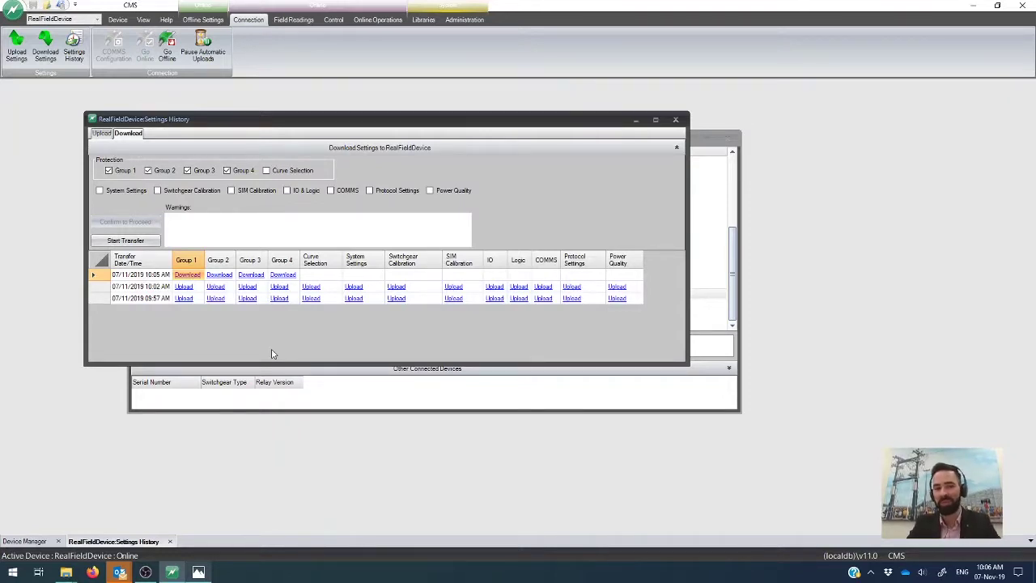
left_click(165, 299)
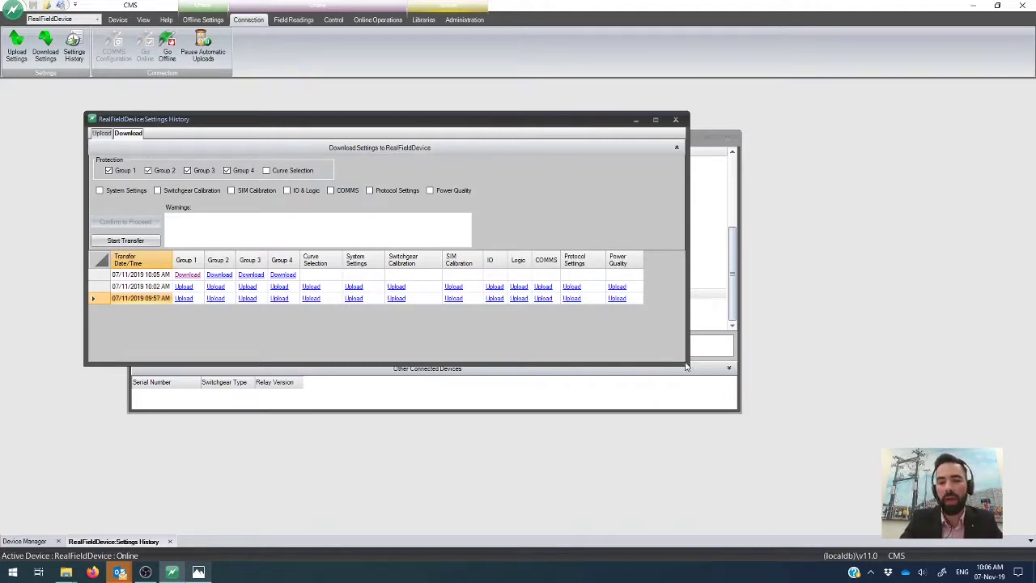
left_click_drag(687, 365, 642, 324)
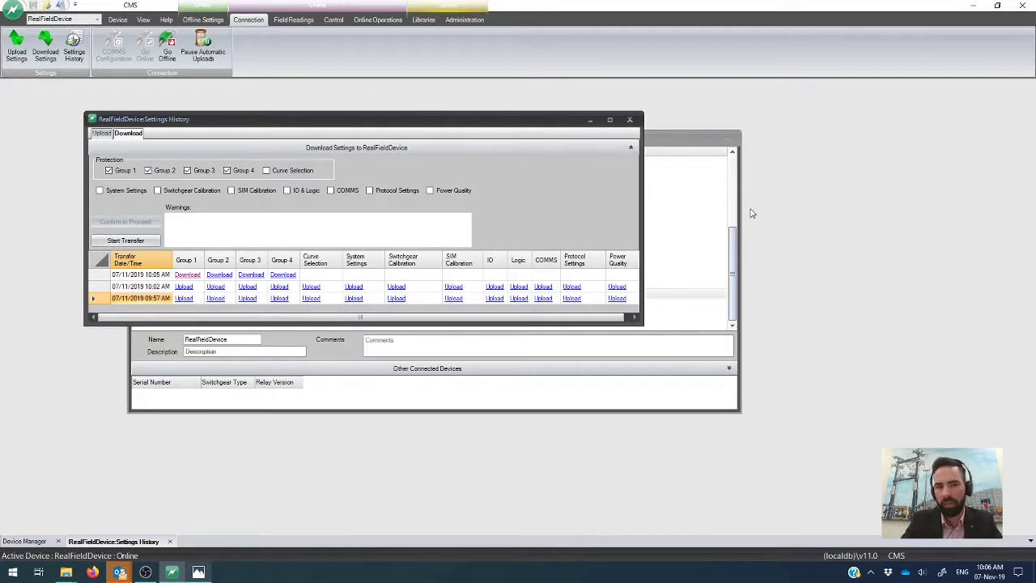